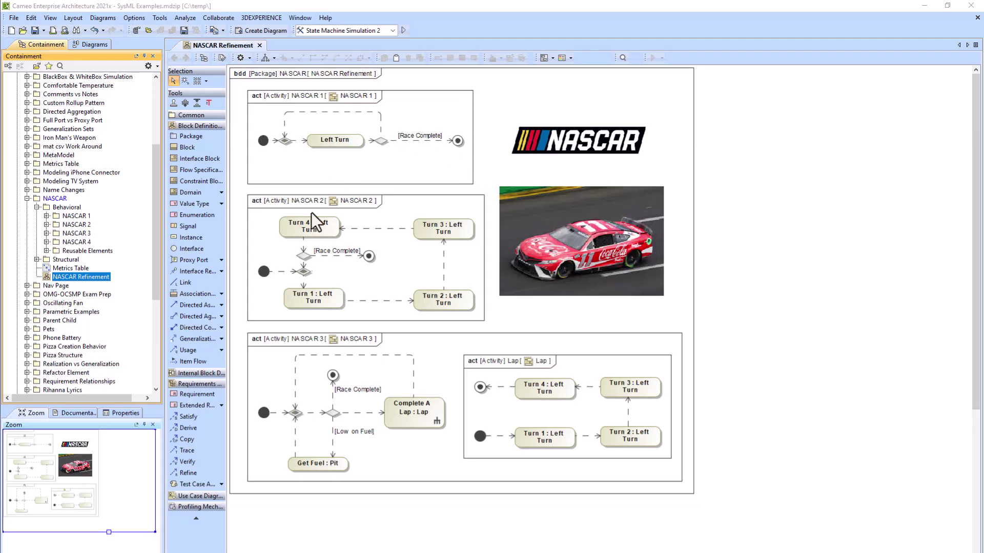
# Start a new diagram from the NASCAR package's Create Diagram menu
pyautogui.rightClick(56, 201)
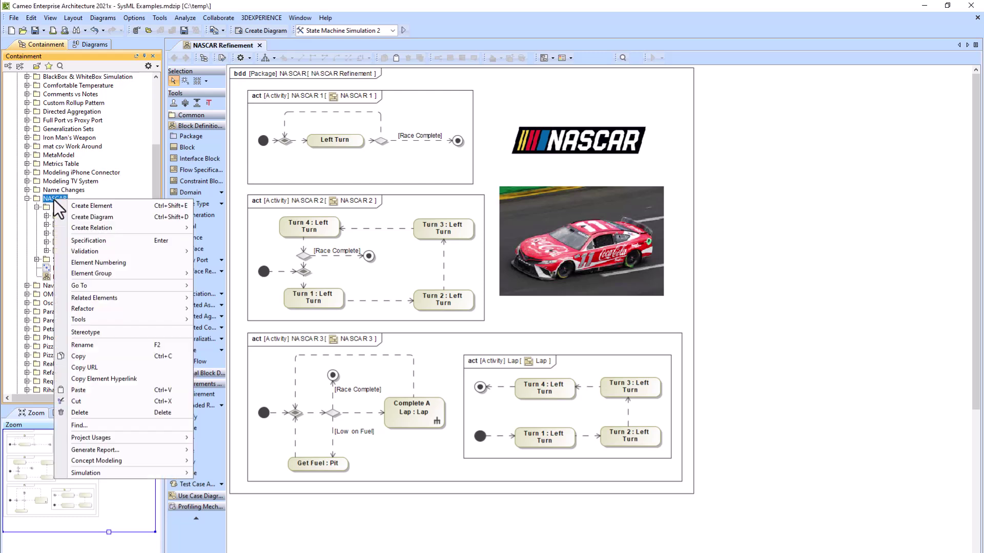
pyautogui.click(92, 215)
pyautogui.write('g')
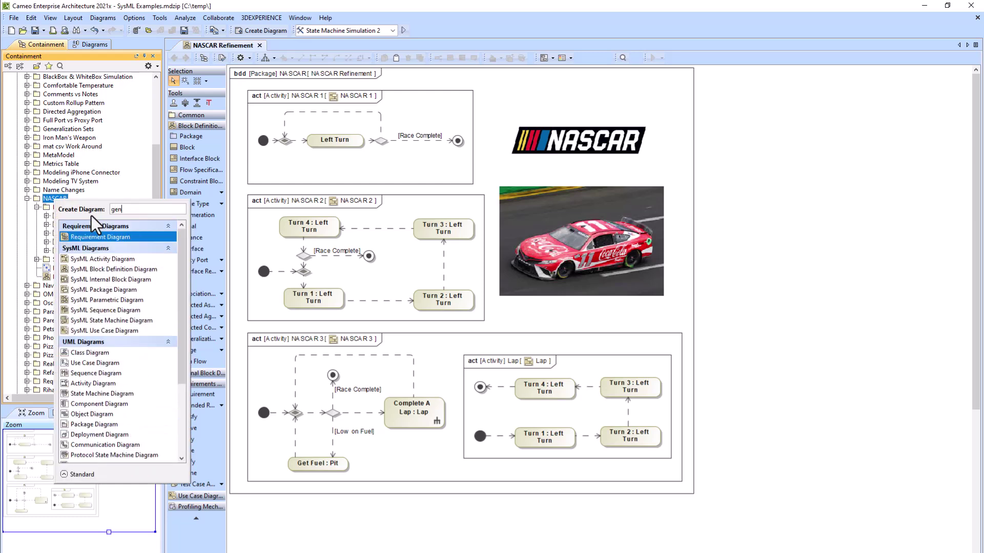
pyautogui.write('en')
# Create a generic table scoped to the NASCAR package with Activity as element type
pyautogui.click(110, 238)
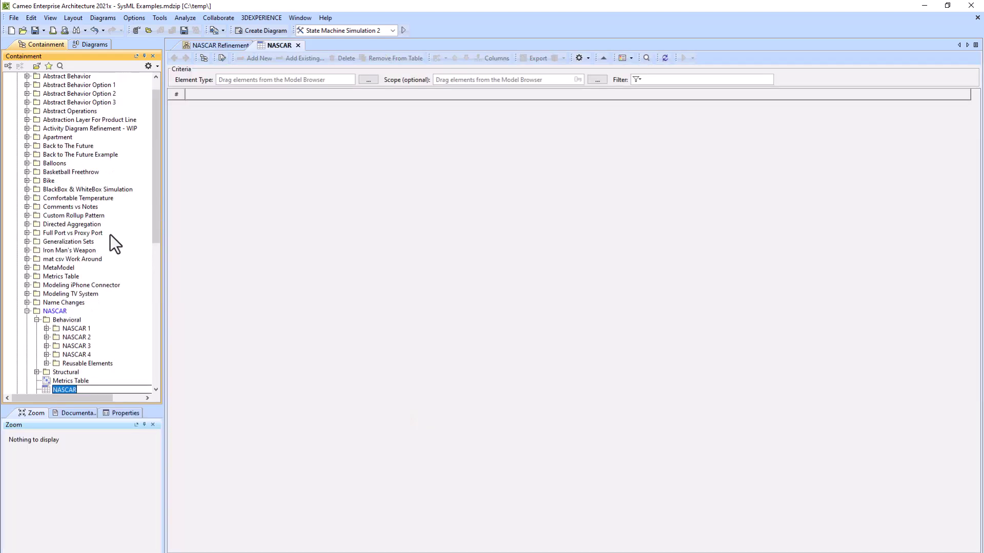
pyautogui.scroll(-2, 127, 200)
pyautogui.scroll(-3, 125, 219)
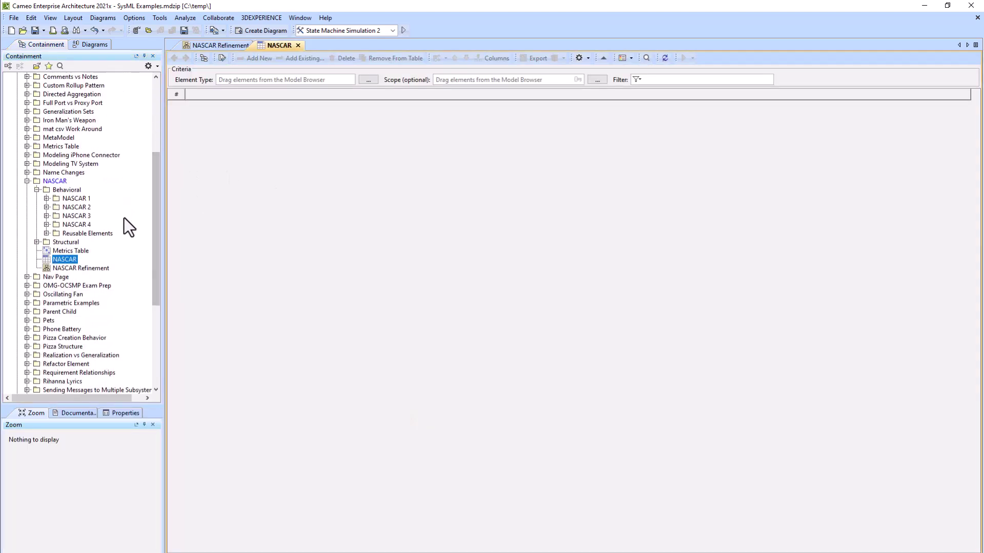
pyautogui.moveTo(53, 181); pyautogui.dragTo(484, 80)
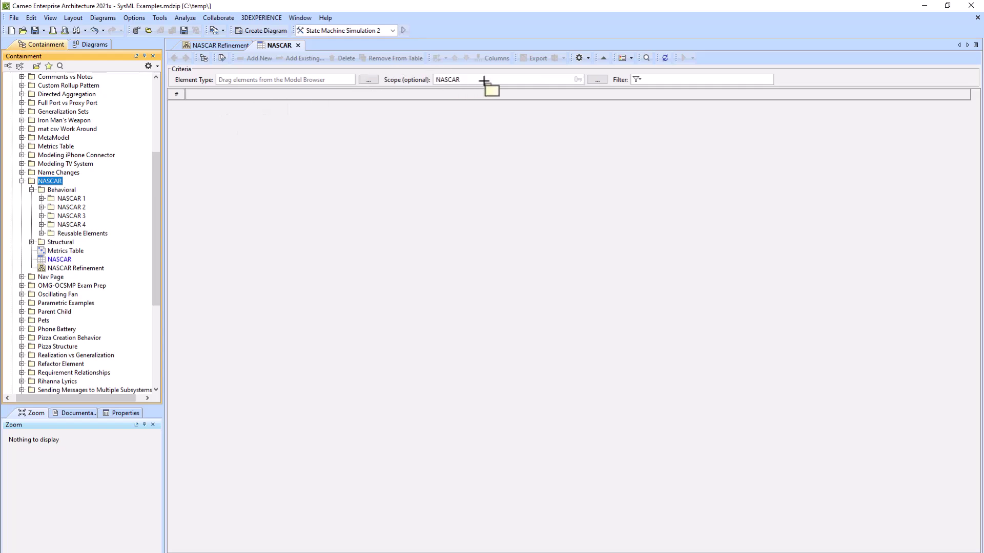
pyautogui.click(41, 198)
pyautogui.moveTo(77, 208); pyautogui.dragTo(261, 82)
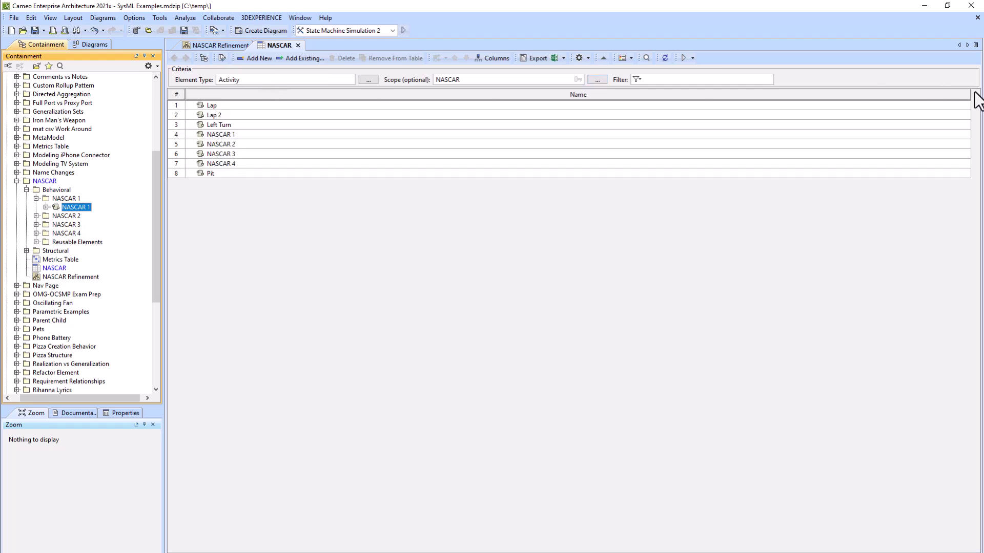
# Narrow the Name column, briefly view NASCAR Refinement, and return to the table
pyautogui.moveTo(967, 95); pyautogui.dragTo(550, 95)
pyautogui.moveTo(491, 111); pyautogui.dragTo(277, 114)
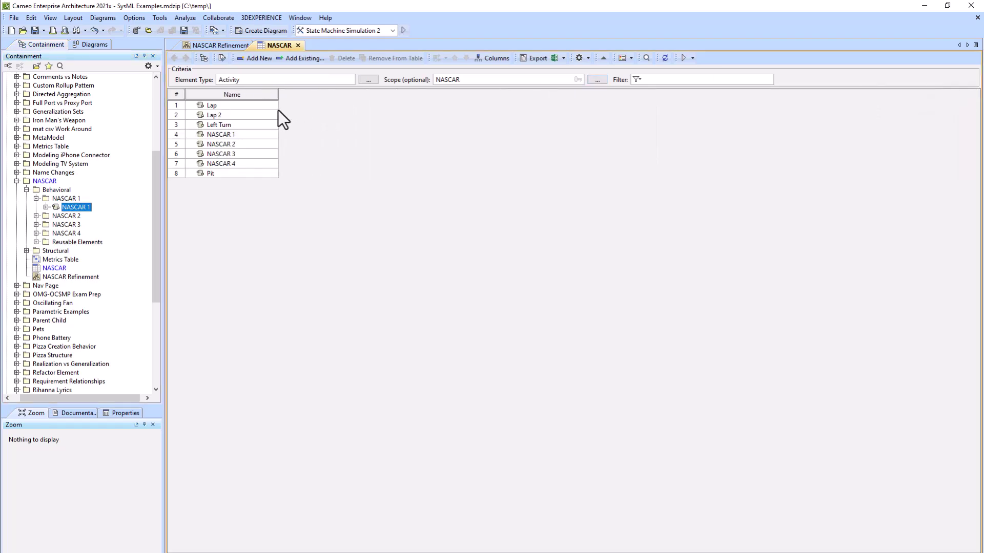
pyautogui.click(230, 47)
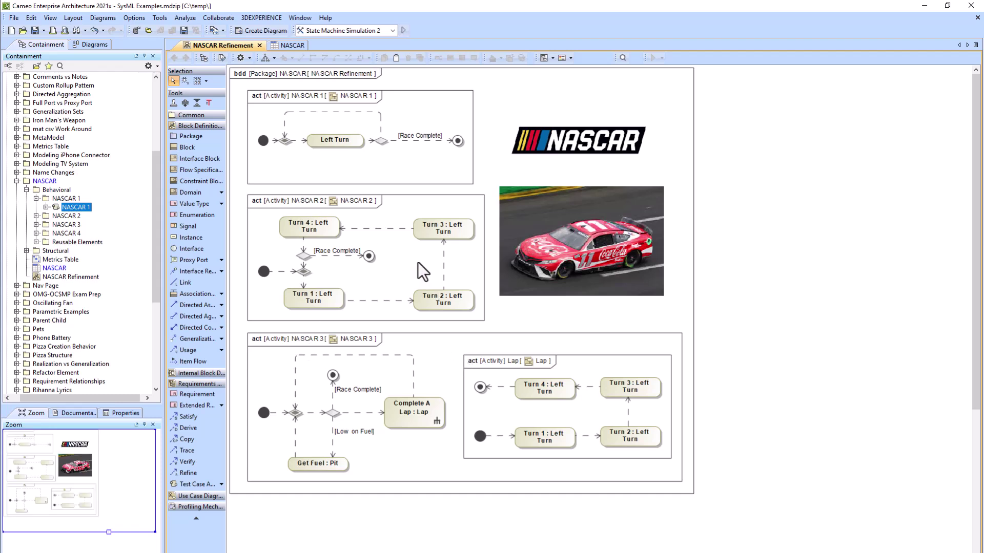
pyautogui.click(292, 45)
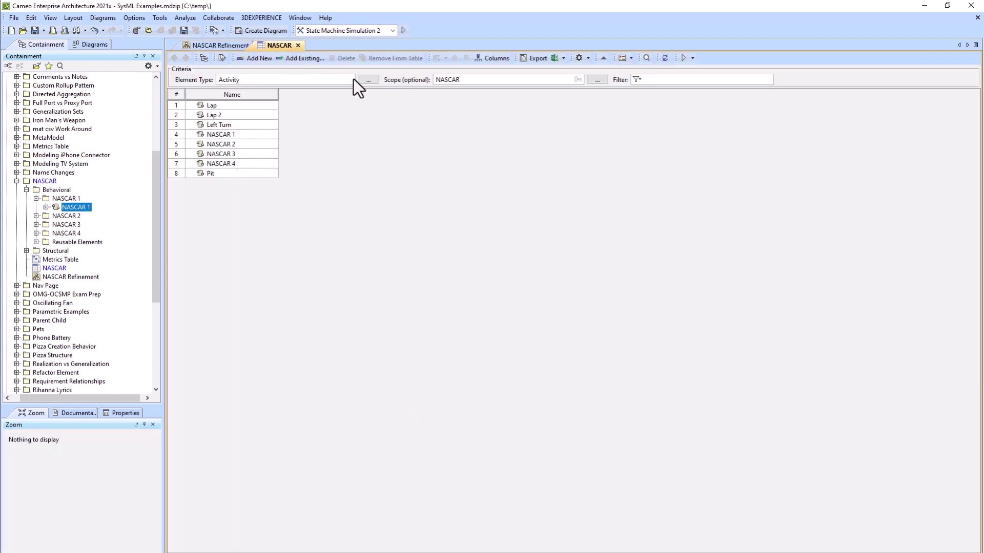
# Add the Node column to the NASCAR table
pyautogui.click(486, 59)
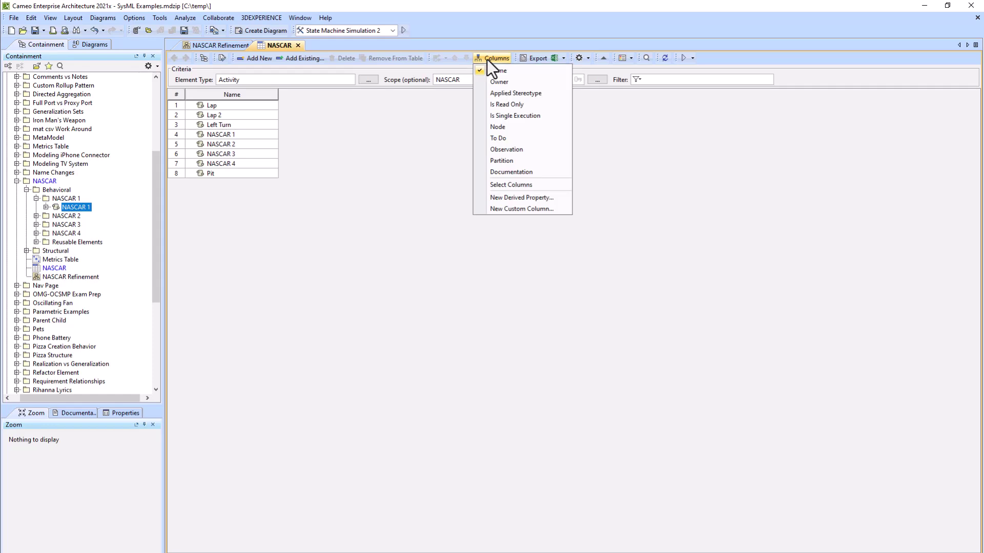
pyautogui.click(491, 127)
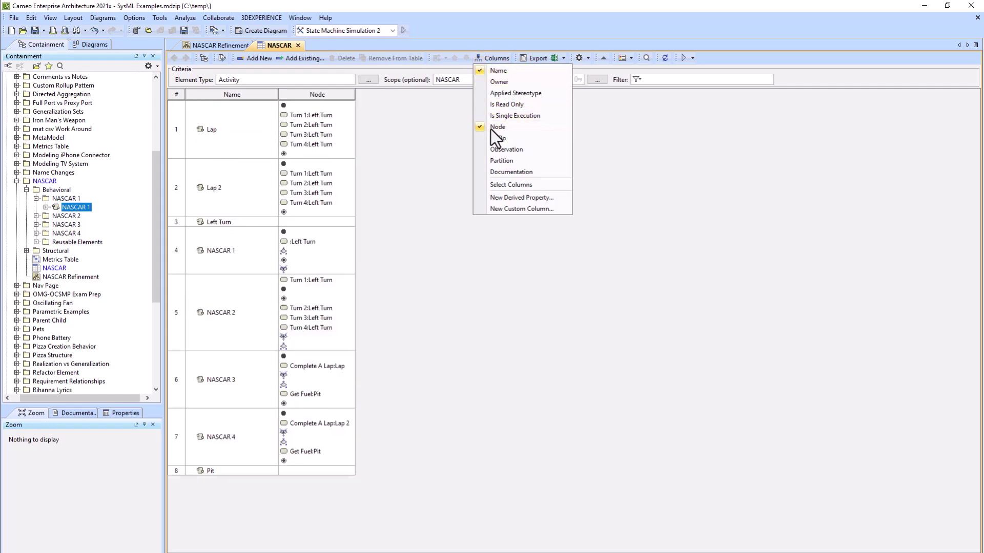
pyautogui.click(432, 156)
# Add a custom 'Node (same)' column using Activity → Node metachain navigation
pyautogui.click(493, 59)
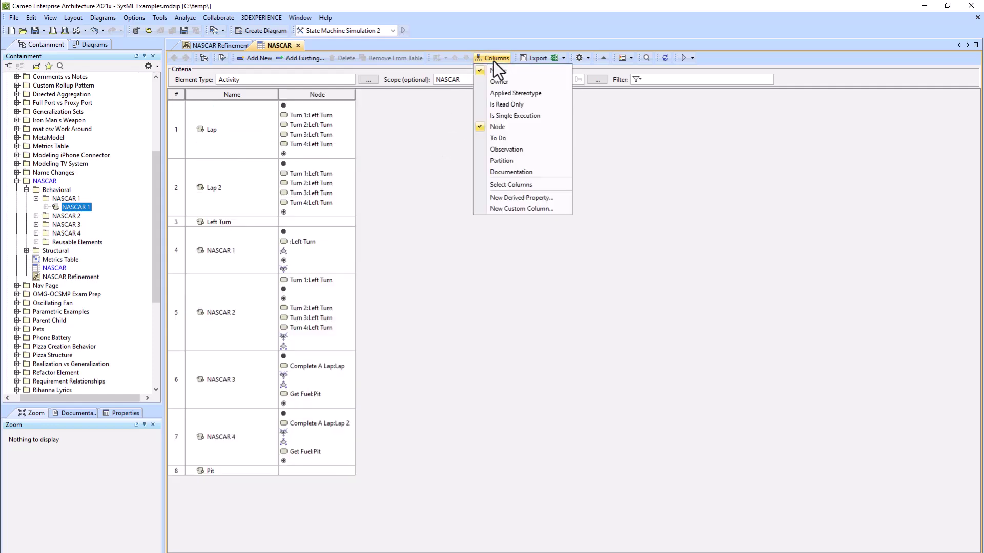
pyautogui.click(519, 209)
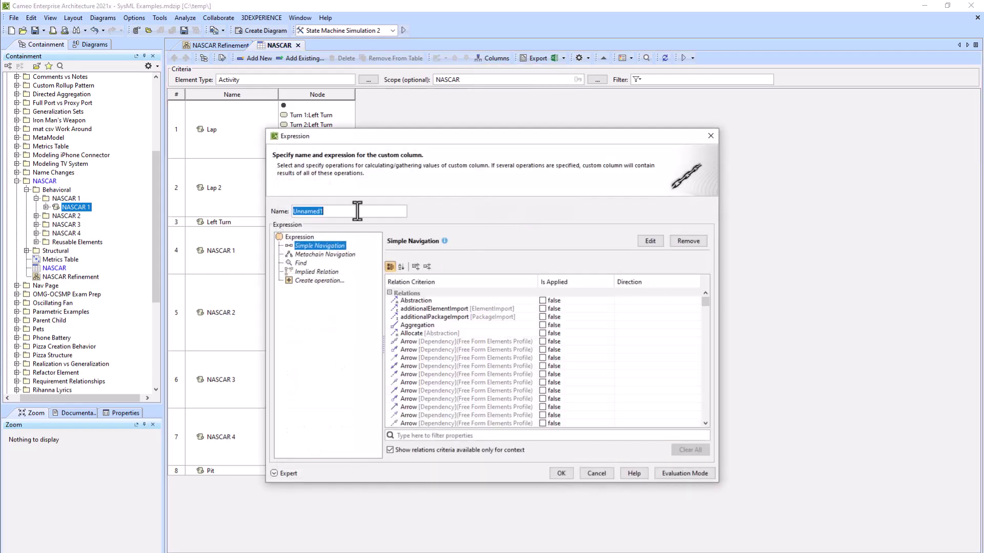
pyautogui.write('Node (')
pyautogui.write('same)')
pyautogui.click(337, 254)
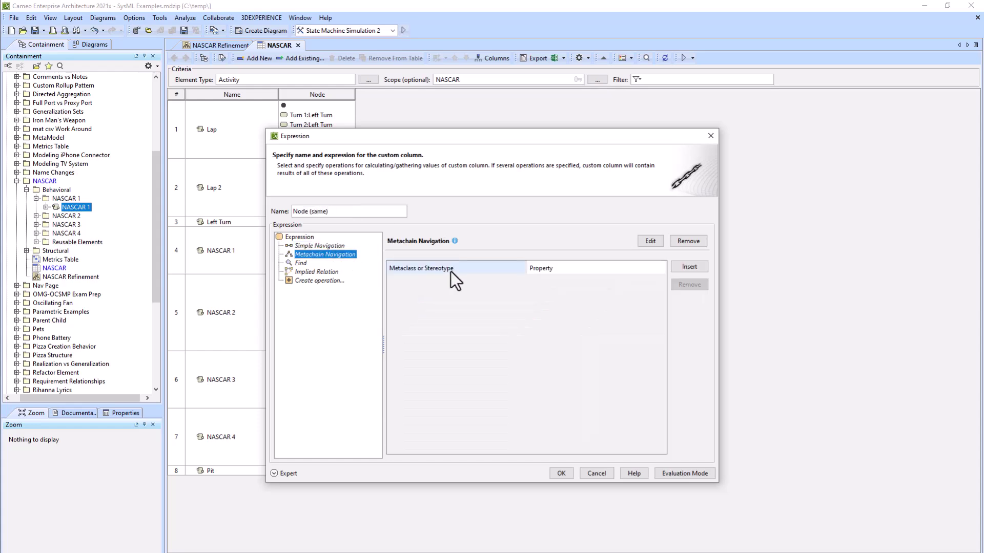
pyautogui.click(684, 267)
pyautogui.click(662, 280)
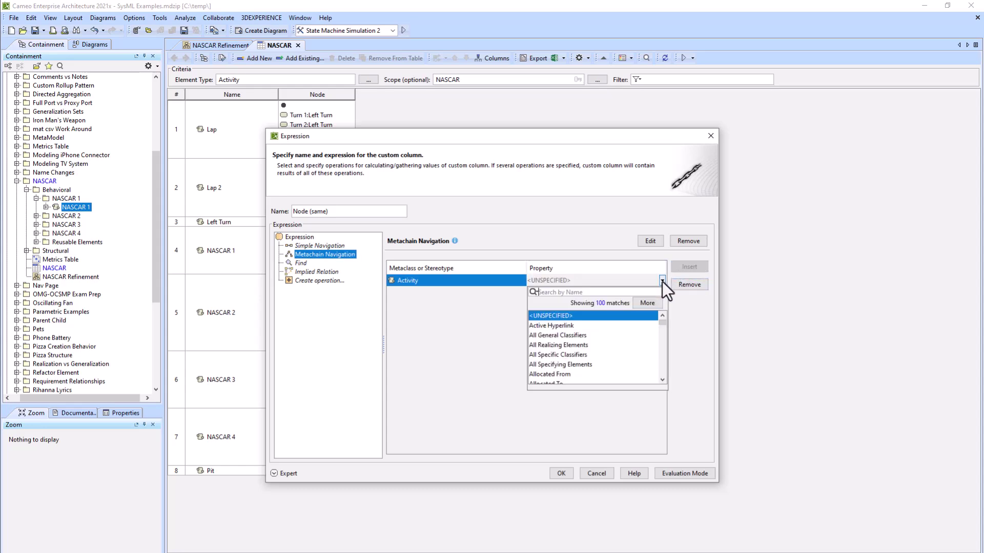
pyautogui.write('node')
pyautogui.click(564, 324)
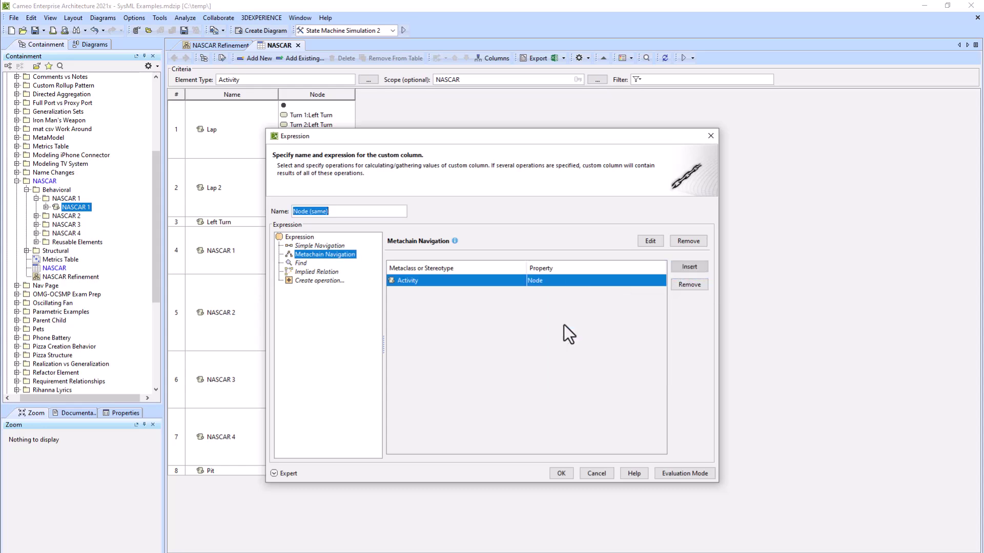
pyautogui.click(561, 473)
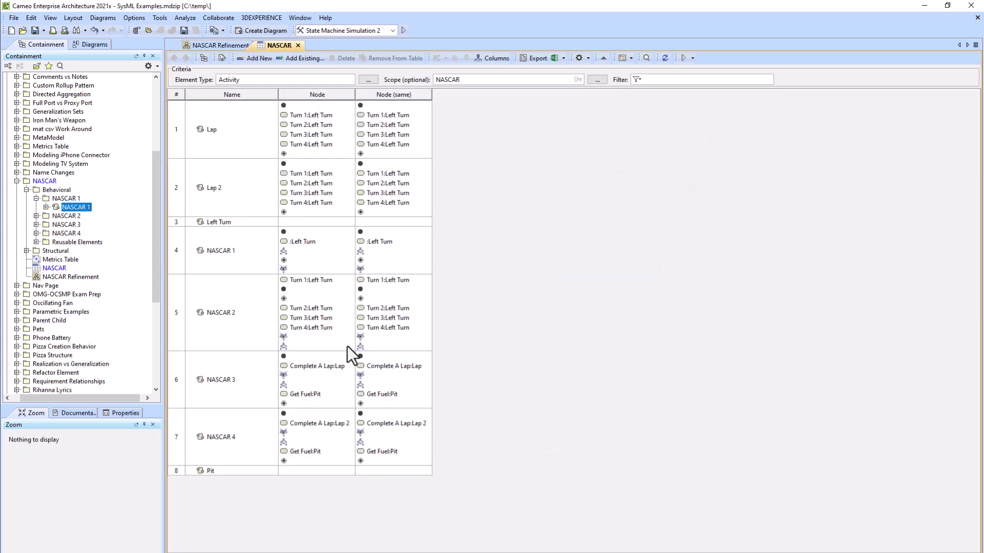
pyautogui.rightClick(211, 129)
pyautogui.click(248, 136)
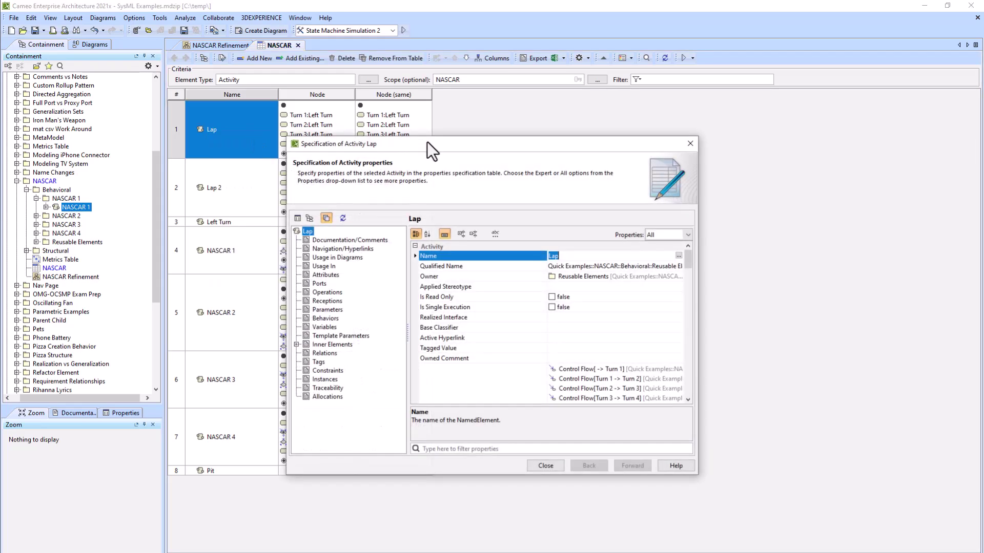
pyautogui.moveTo(426, 142); pyautogui.dragTo(605, 92)
pyautogui.moveTo(860, 210); pyautogui.dragTo(866, 230)
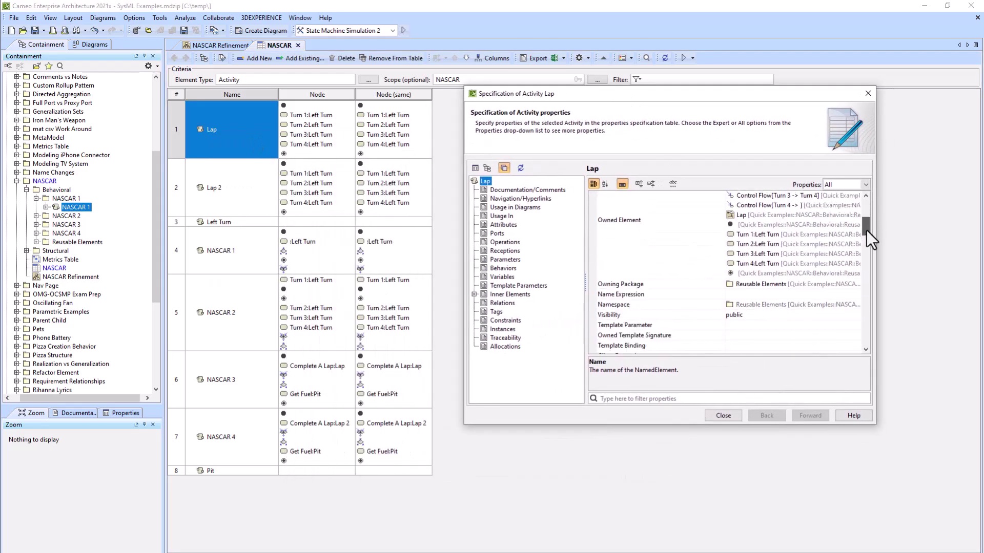
pyautogui.click(668, 399)
pyautogui.write('node')
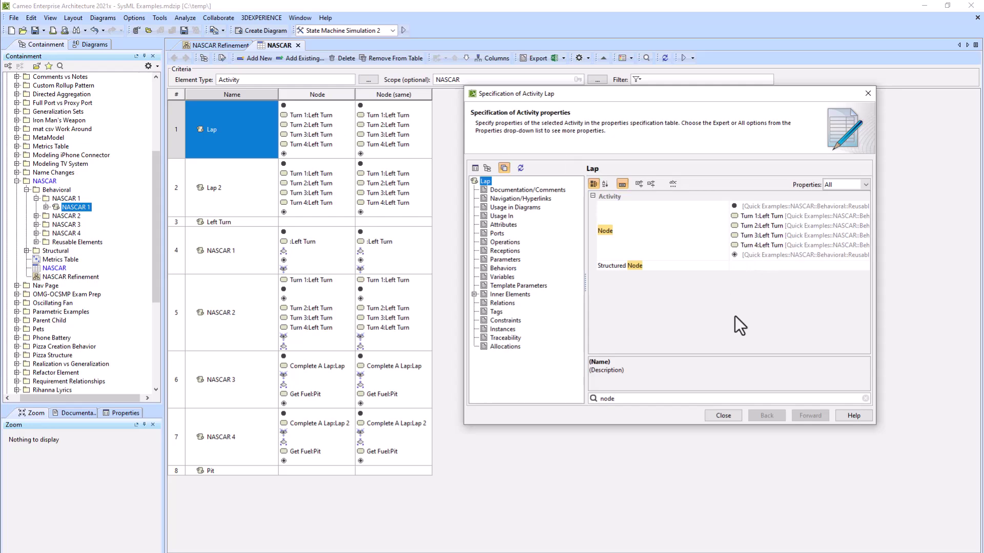
pyautogui.click(724, 416)
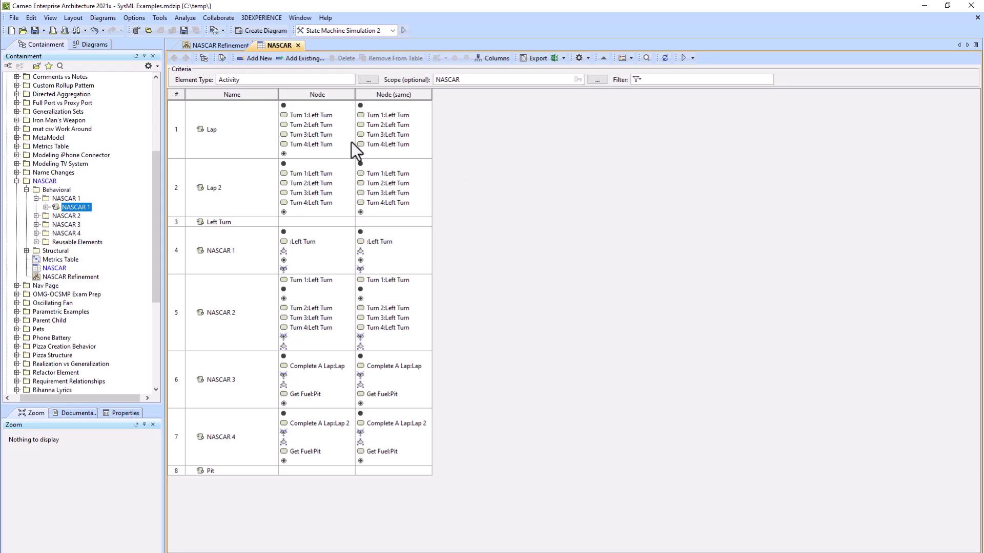
# Rename the Node (same) column to Filter By Type and remove leftover operations
pyautogui.rightClick(402, 95)
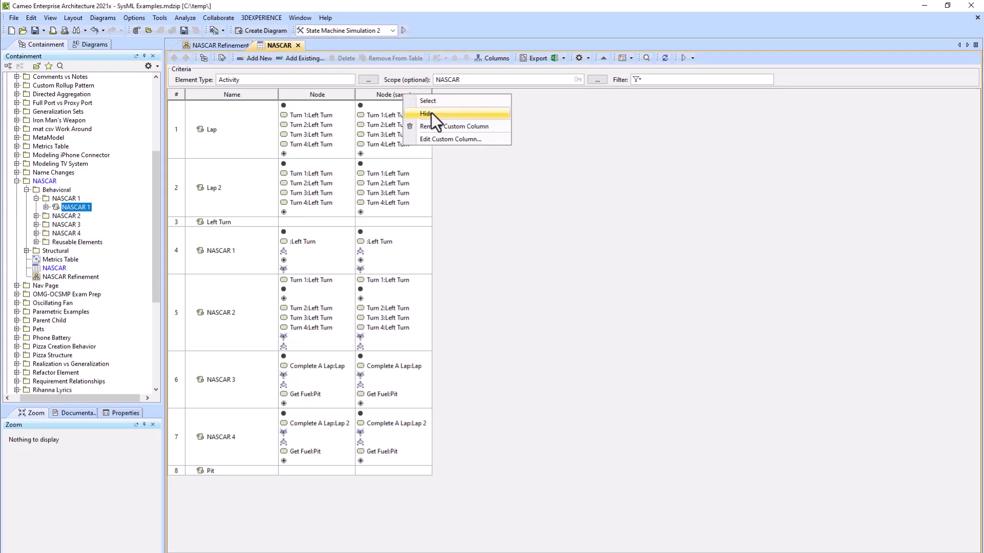
pyautogui.click(440, 139)
pyautogui.moveTo(330, 211); pyautogui.dragTo(288, 212)
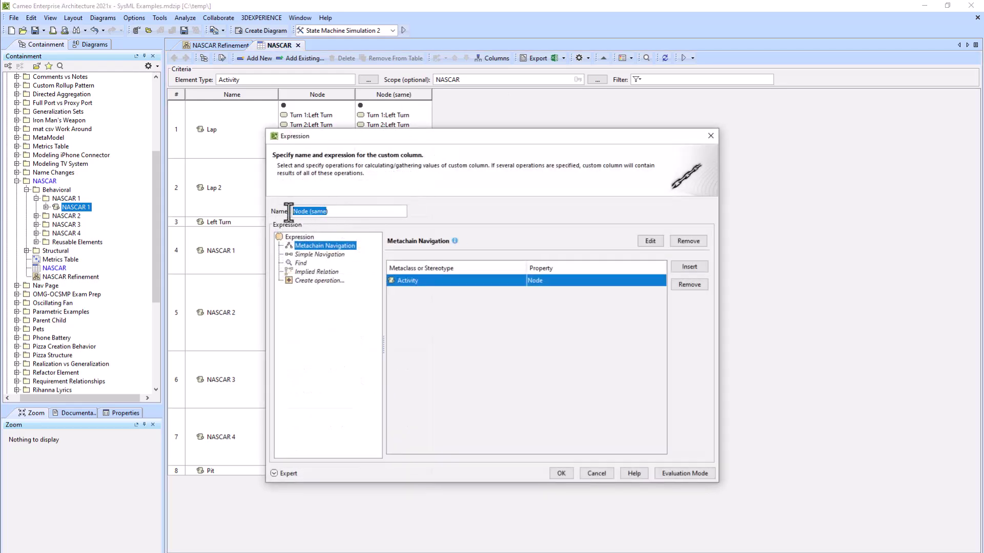
pyautogui.write('Filter By T')
pyautogui.write('ype)')
pyautogui.click(316, 256)
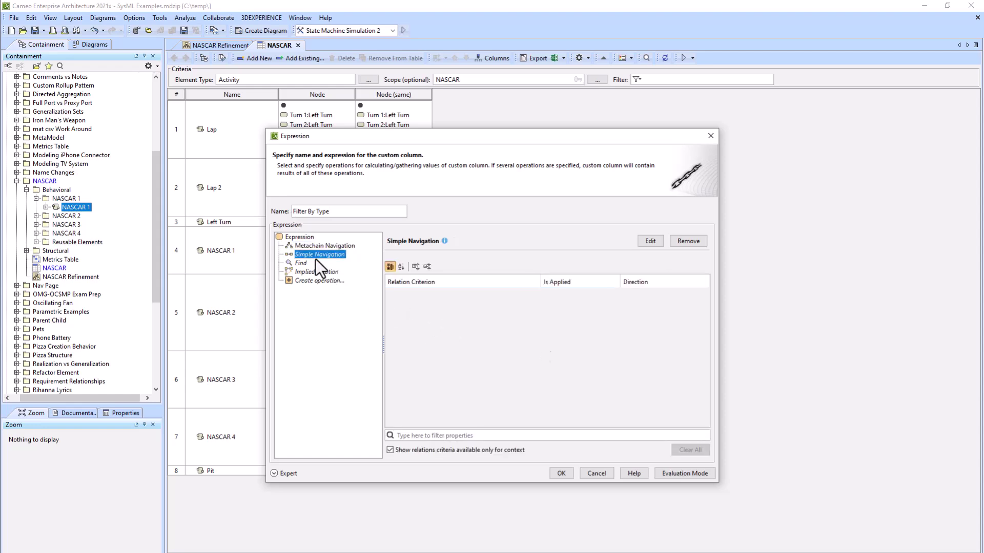
pyautogui.press('Down')
pyautogui.press('Down')
# Add an expert Filter operation fed by the Metachain Navigation
pyautogui.click(302, 257)
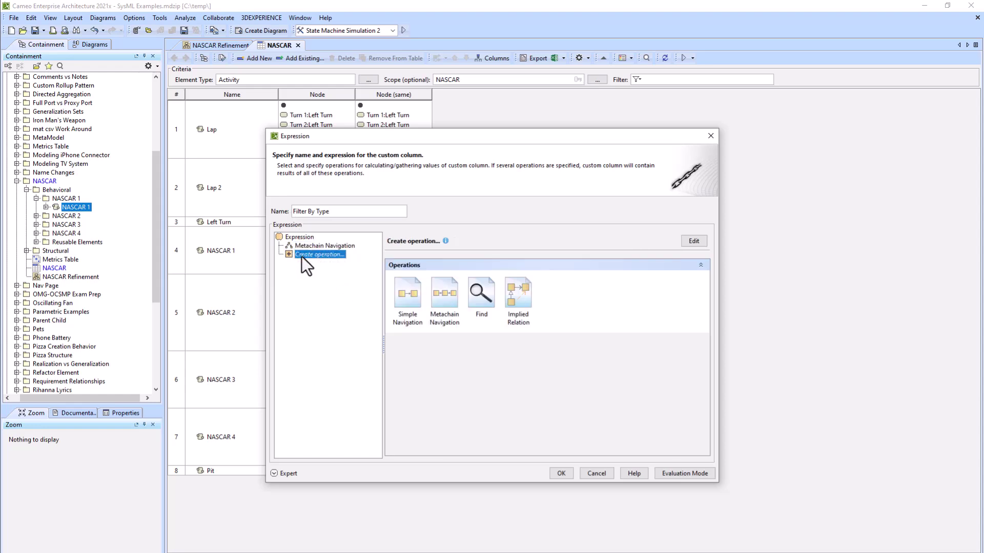
pyautogui.click(284, 474)
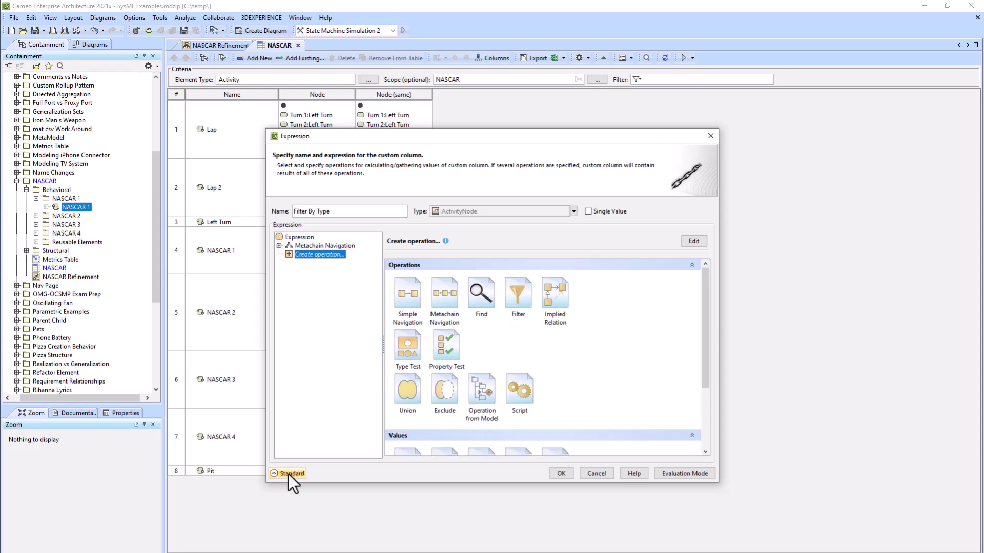
pyautogui.click(523, 299)
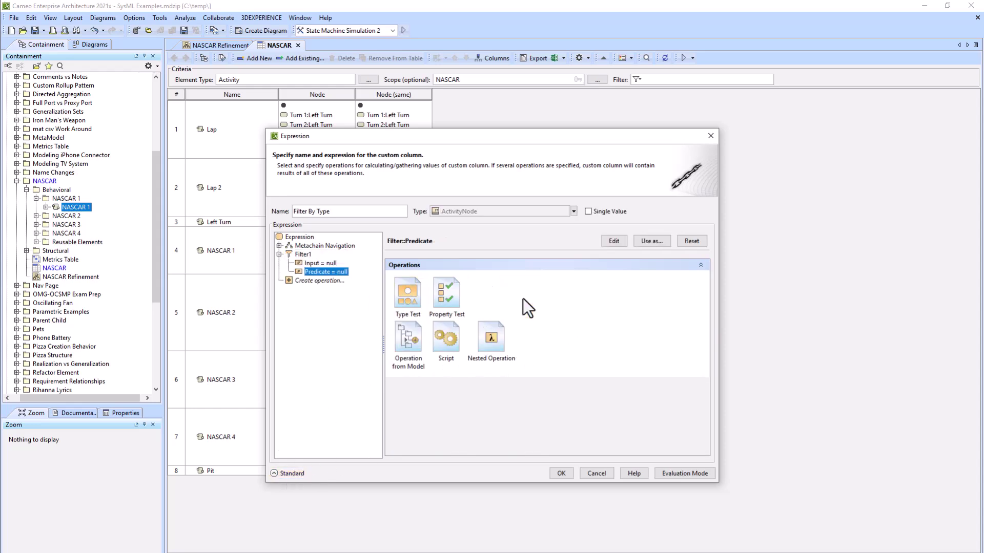
pyautogui.moveTo(306, 244); pyautogui.dragTo(314, 263)
# Make the filter predicate a type test for Call Behavior Action
pyautogui.click(314, 263)
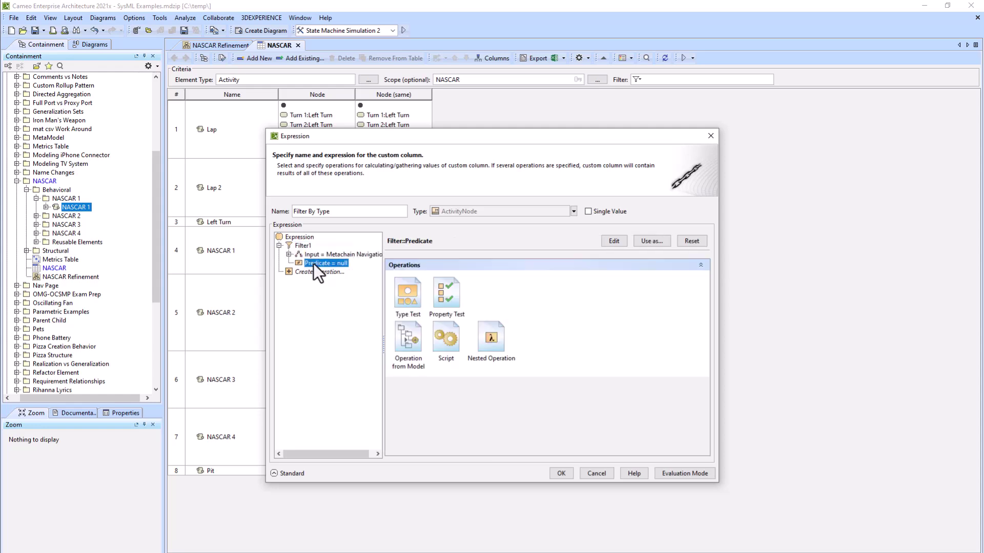
pyautogui.click(404, 292)
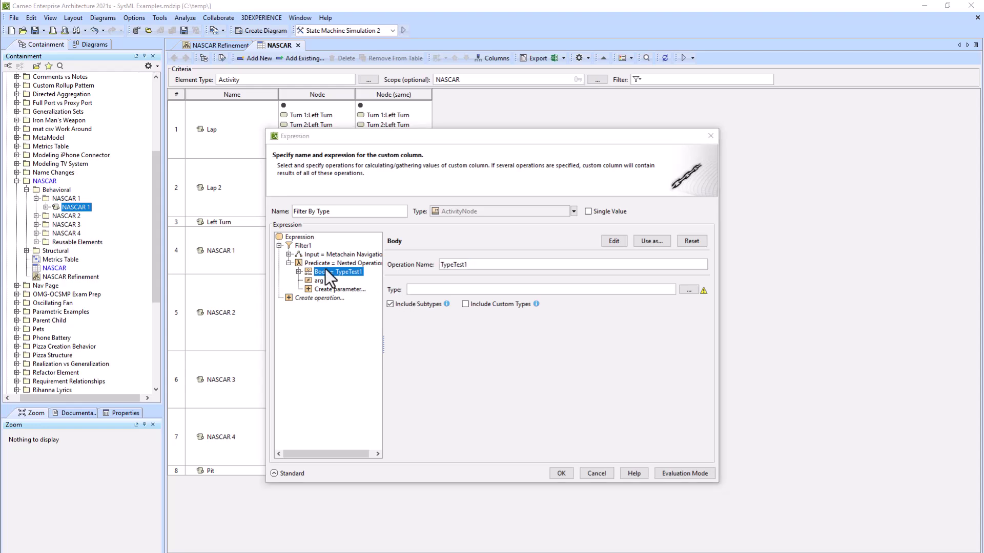
pyautogui.click(688, 290)
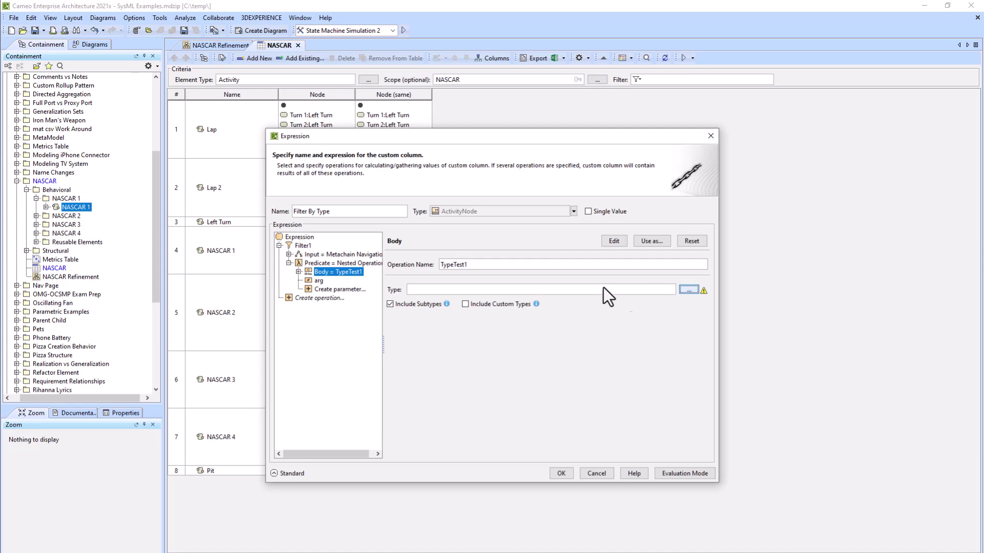
pyautogui.click(690, 290)
pyautogui.write('c')
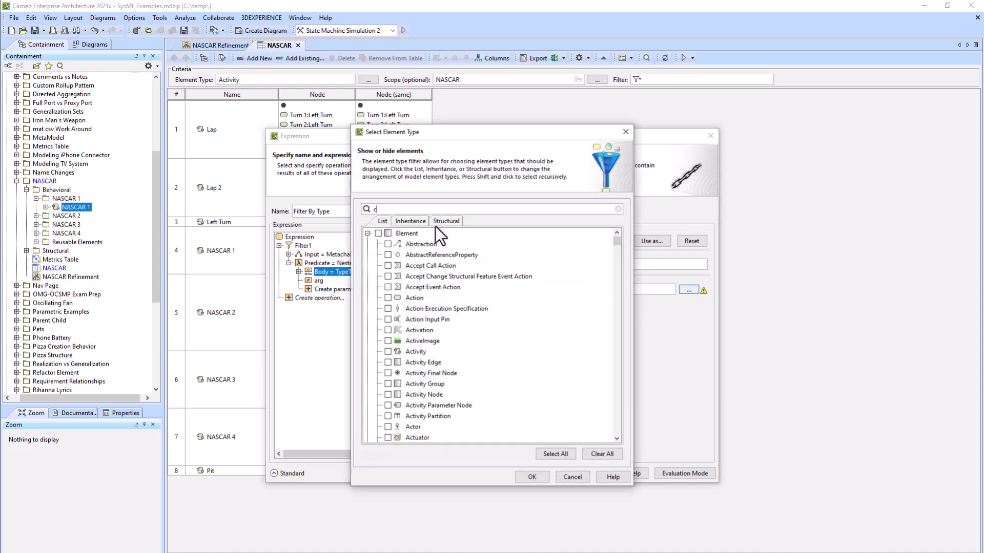
pyautogui.write('all beh')
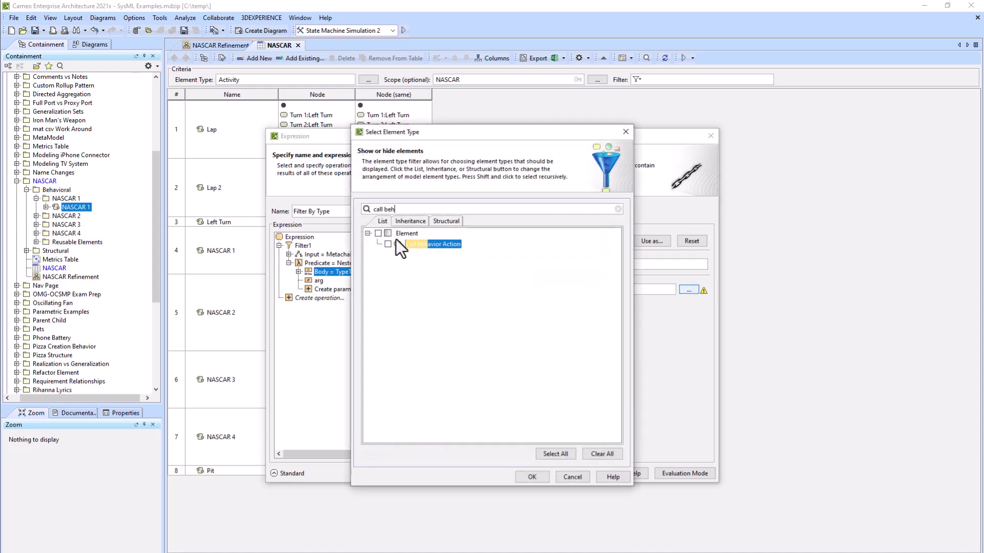
pyautogui.click(388, 244)
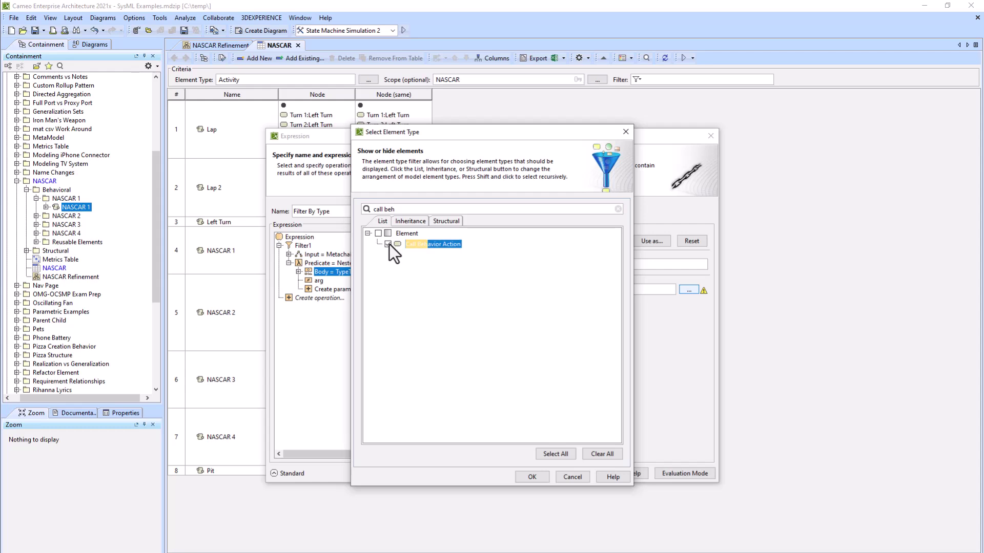
pyautogui.click(534, 476)
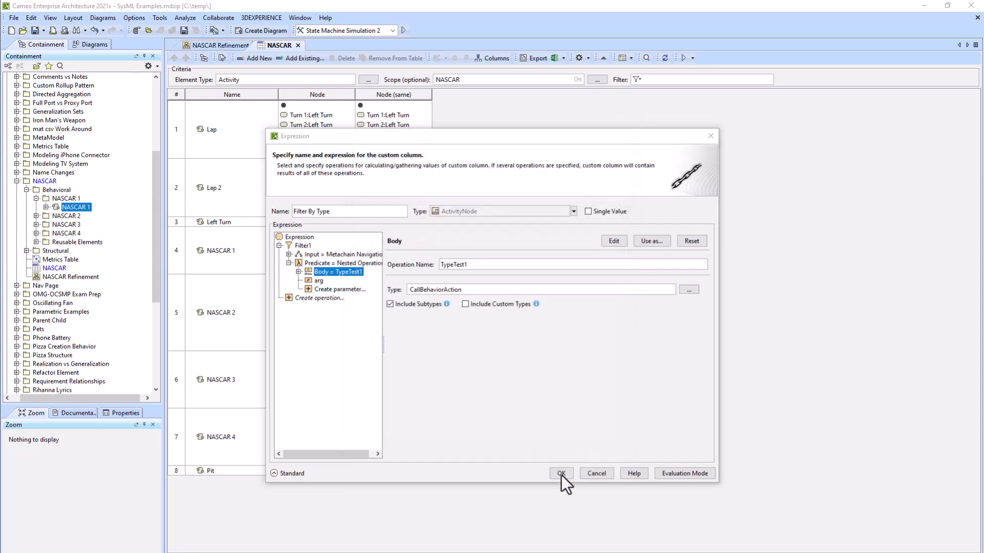
# Apply the Filter By Type column so each activity shows only its turn, lap and fuel actions
pyautogui.click(561, 474)
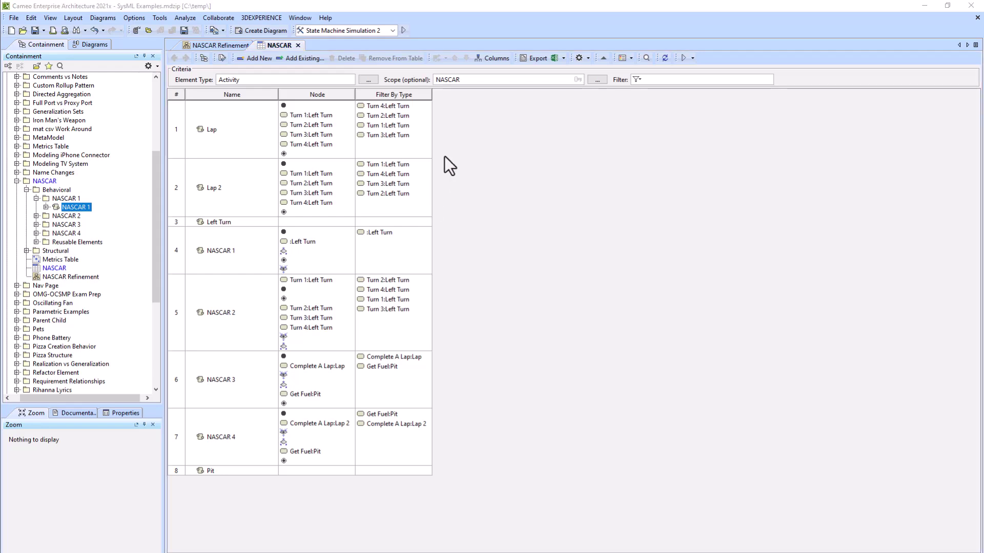
# Reopen Filter By Type's expression and delete Simple Navigation, Find and Implied Relation
pyautogui.rightClick(397, 98)
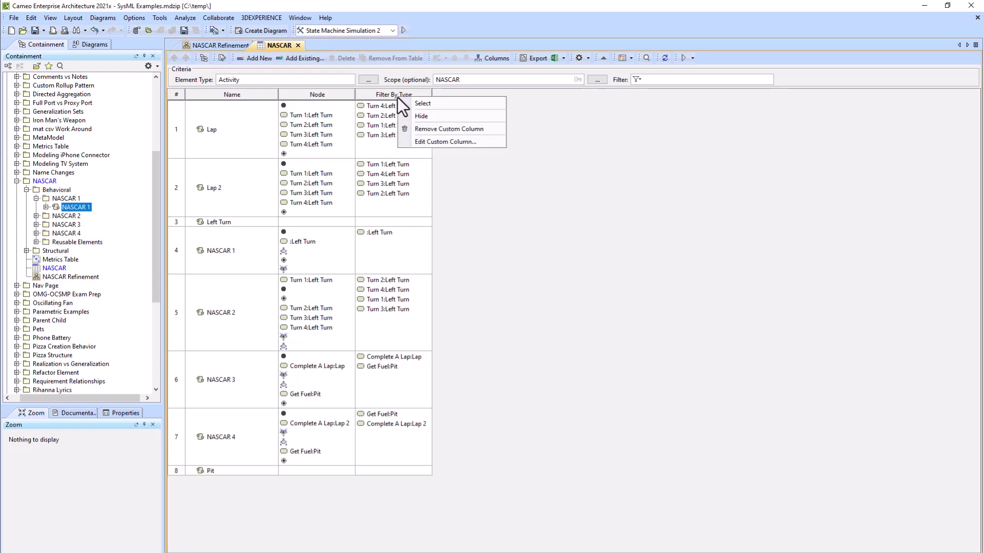
pyautogui.click(434, 141)
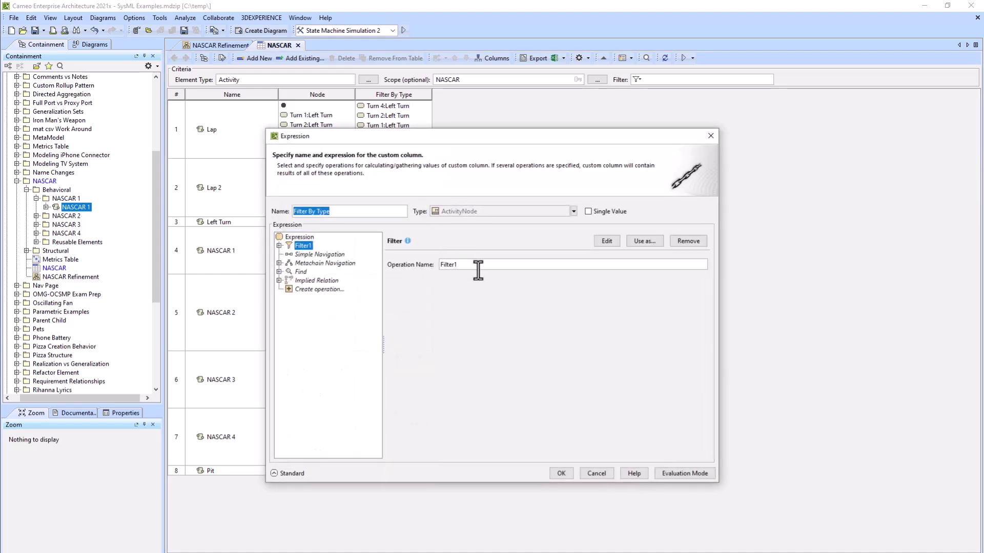
pyautogui.click(308, 255)
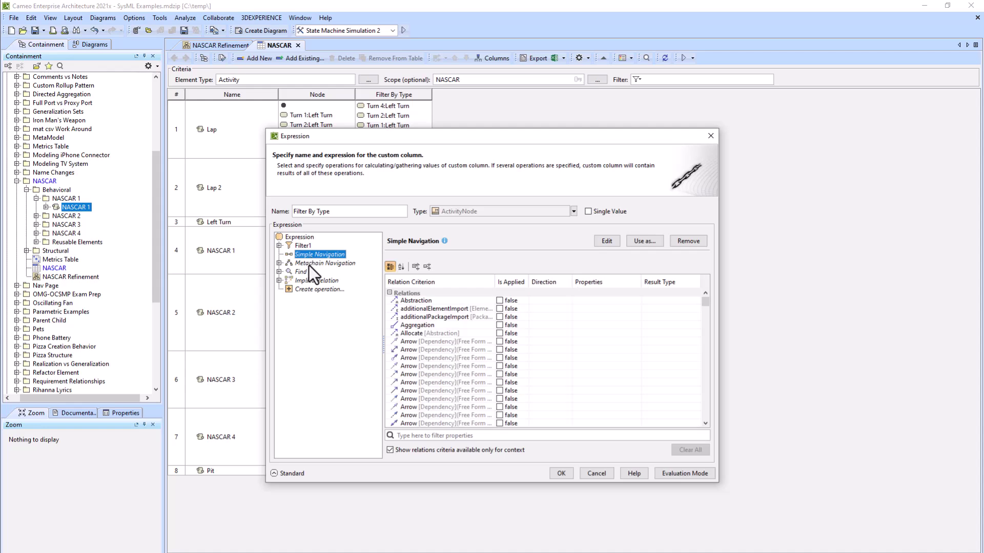
pyautogui.click(309, 264)
pyautogui.click(299, 262)
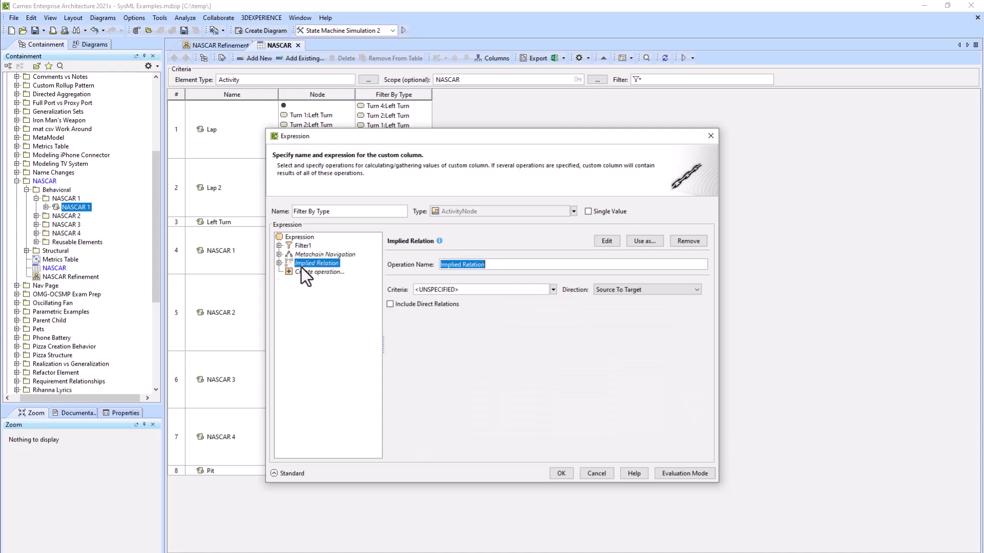
pyautogui.press('Delete')
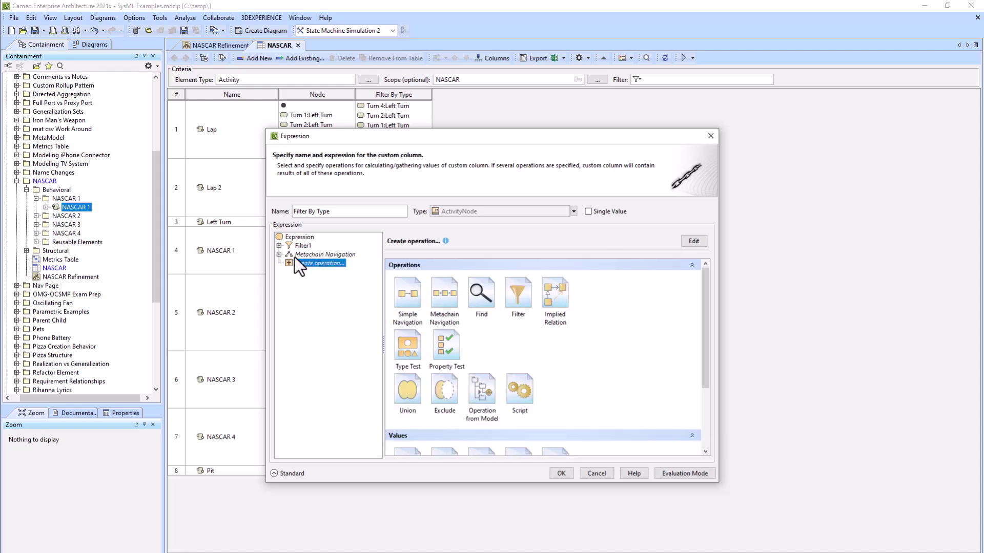
# Delete the stray Metachain Navigation and expand Filter1's predicate type test
pyautogui.click(280, 254)
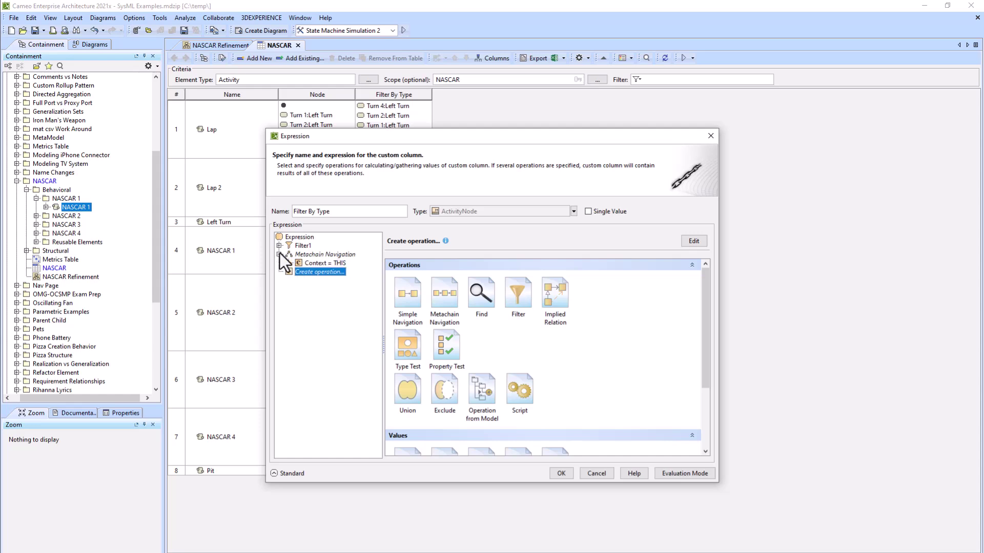
pyautogui.click(279, 246)
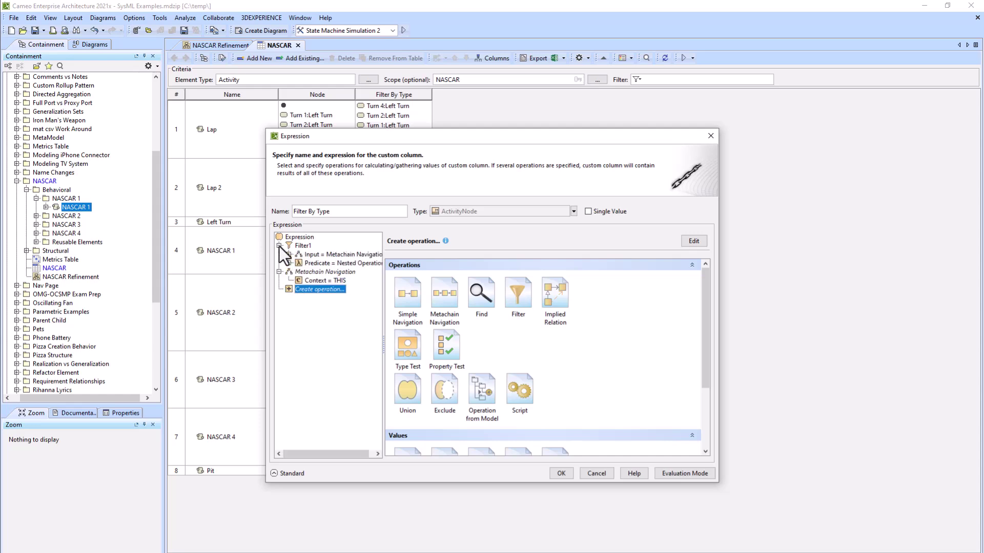
pyautogui.click(307, 272)
pyautogui.press('Delete')
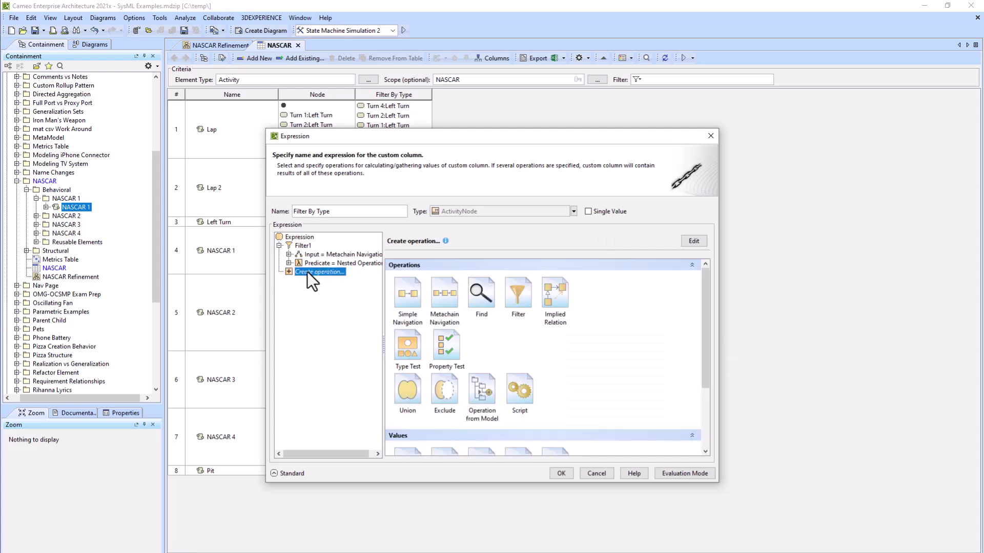
pyautogui.click(310, 262)
pyautogui.click(289, 263)
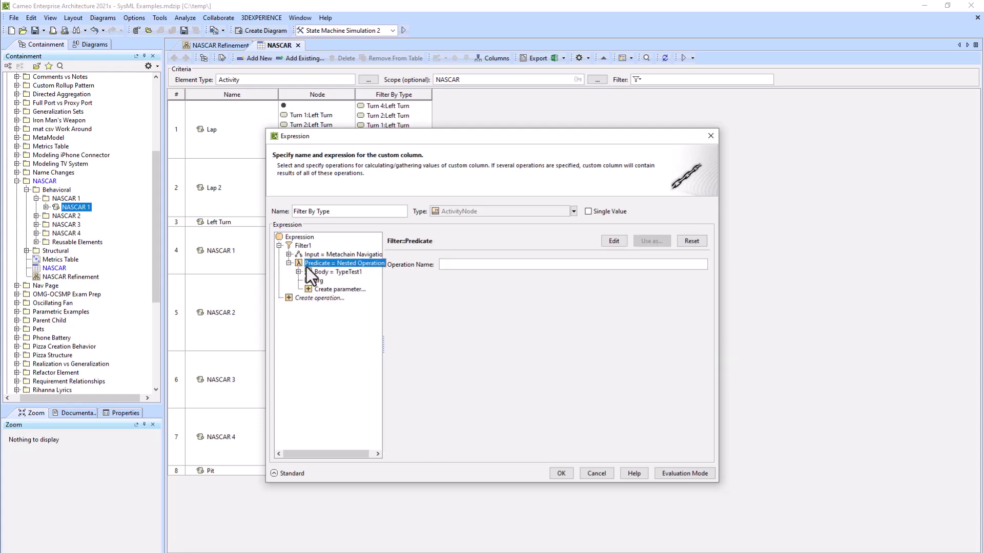
pyautogui.click(329, 272)
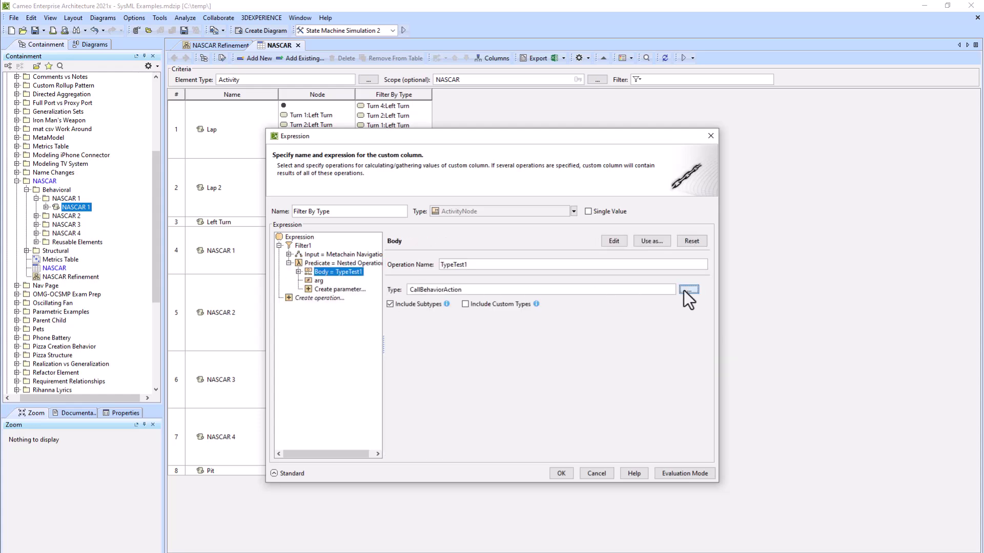
# Set the filter's element types to Merge Node and Decision Node and apply the expression
pyautogui.click(688, 290)
pyautogui.click(387, 243)
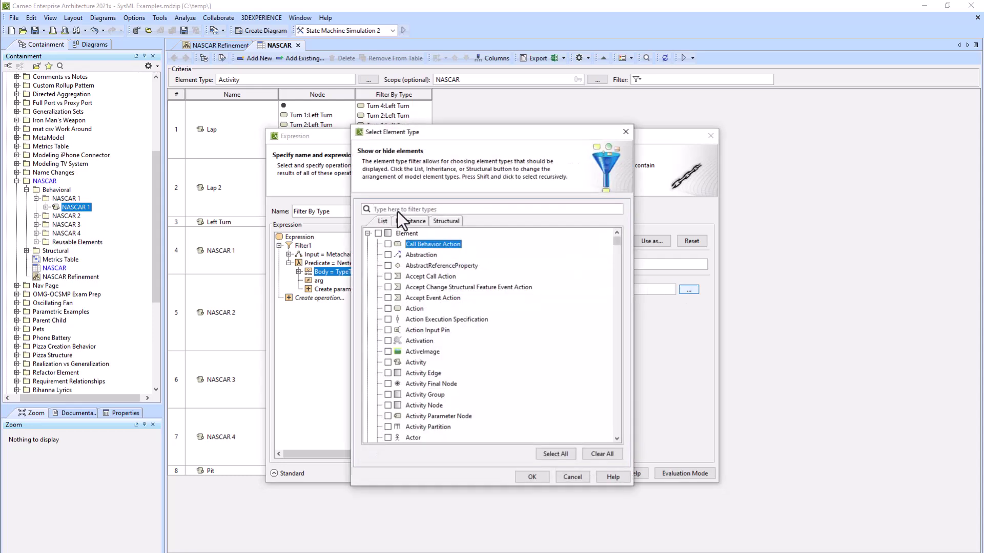
pyautogui.click(397, 211)
pyautogui.write('merg')
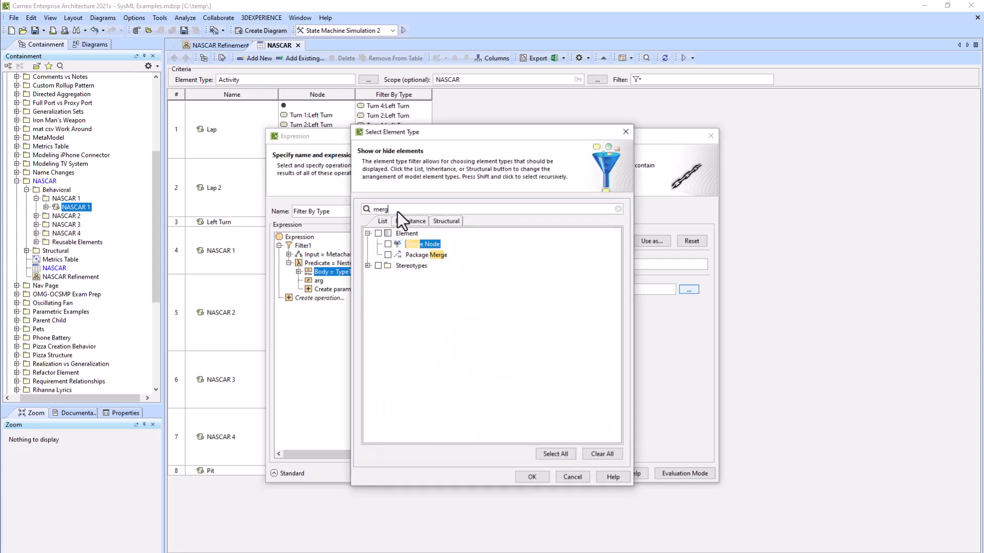
pyautogui.click(387, 244)
pyautogui.doubleClick(393, 211)
pyautogui.write('dec')
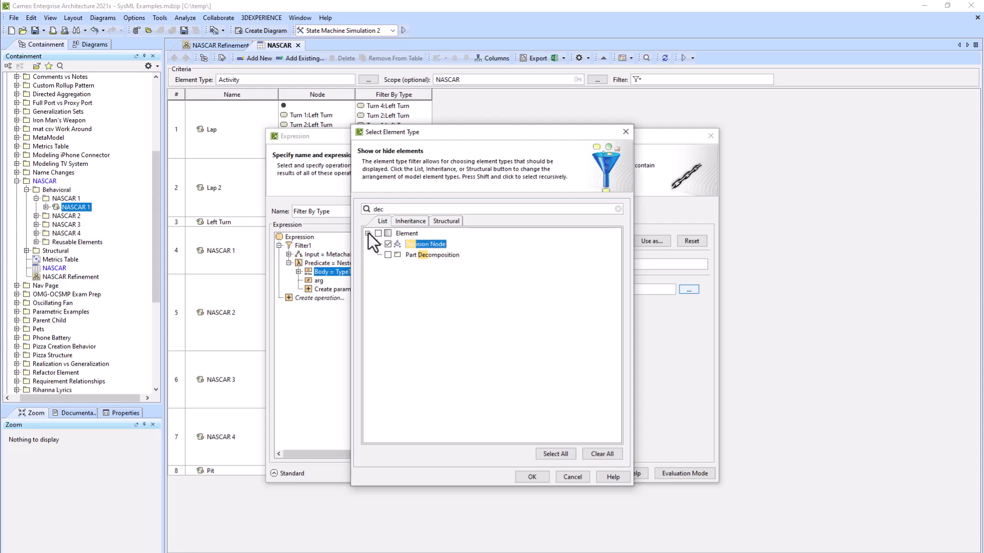
pyautogui.doubleClick(375, 209)
pyautogui.press('BackSpace')
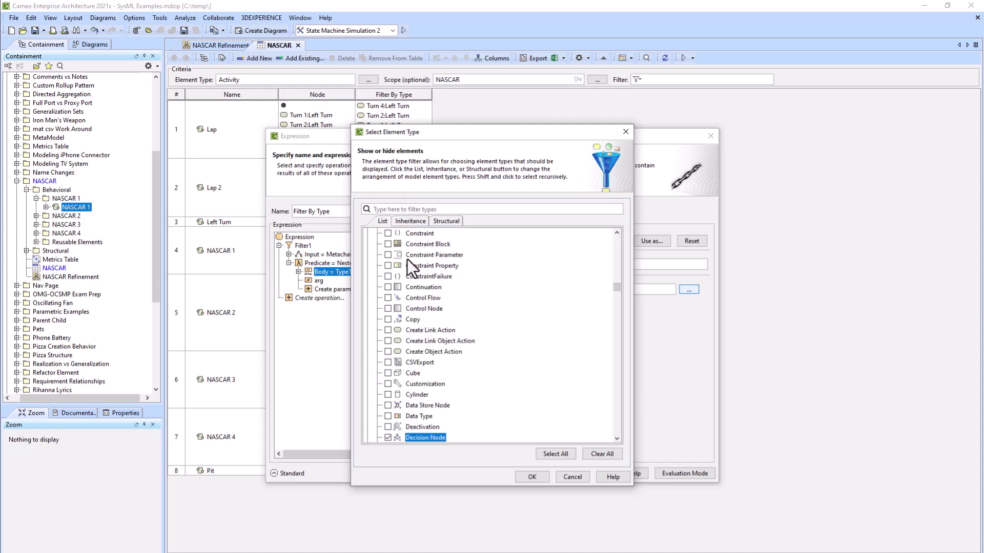
pyautogui.scroll(2, 562, 314)
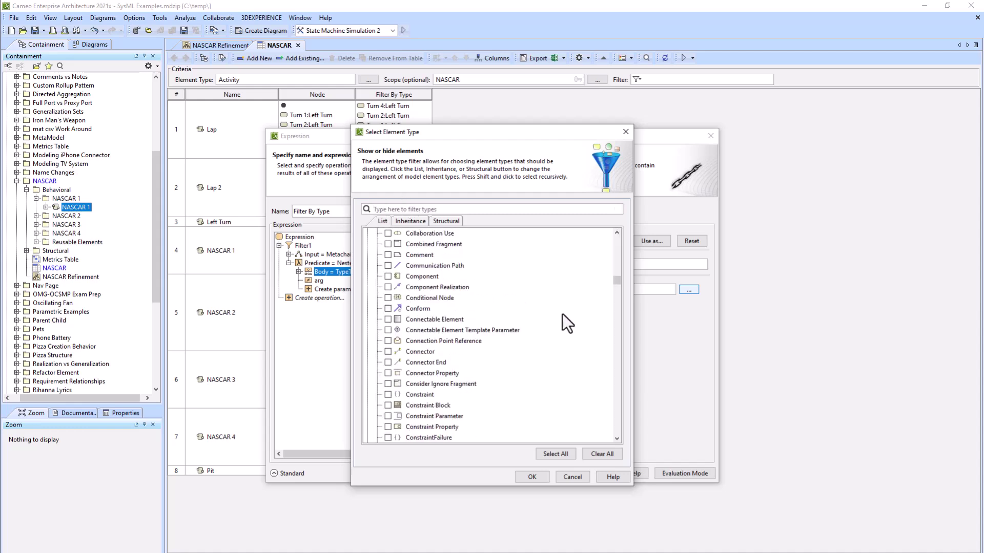
pyautogui.click(535, 477)
pyautogui.click(567, 472)
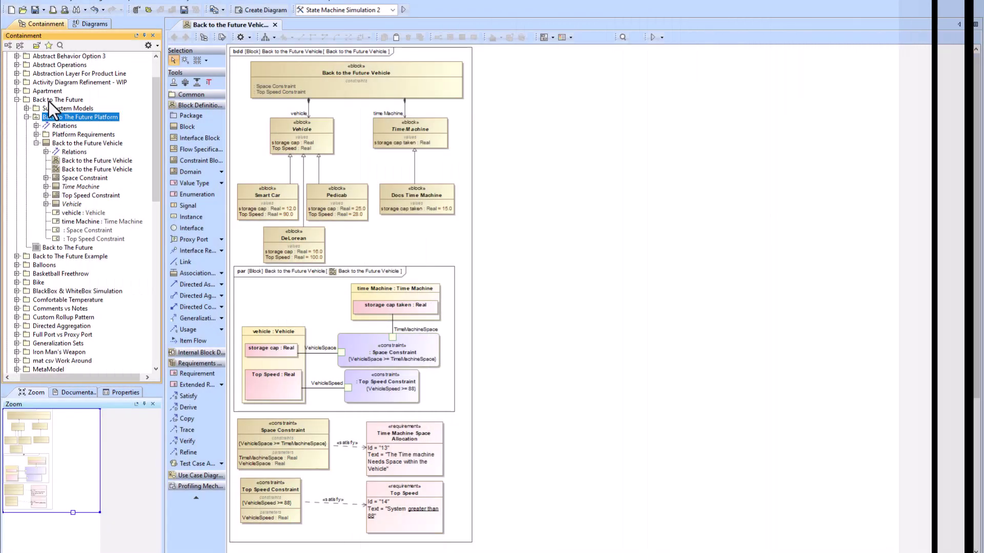
# Create a generic table with Block element type, scoped to the Back to The Future package
pyautogui.rightClick(49, 102)
pyautogui.click(104, 118)
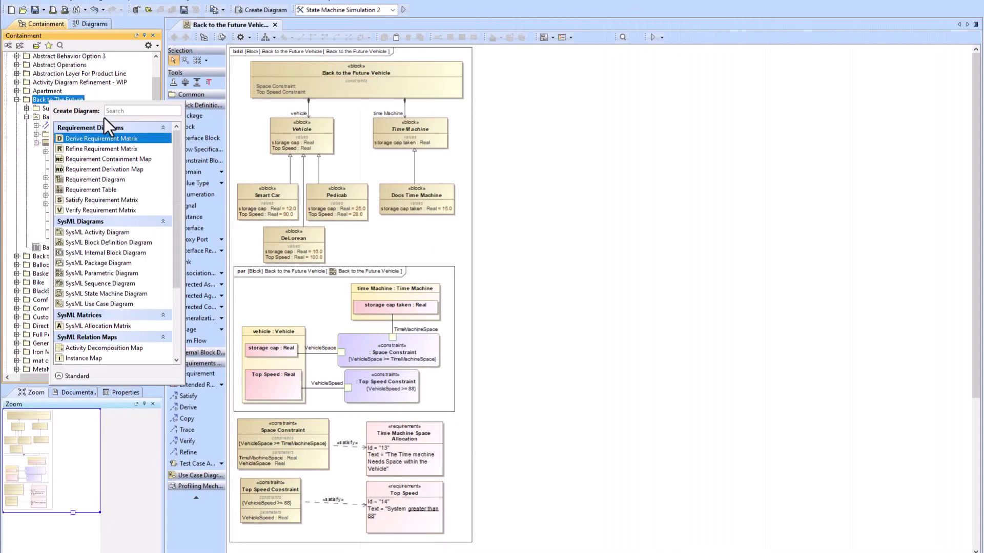
pyautogui.write('gen')
pyautogui.click(114, 136)
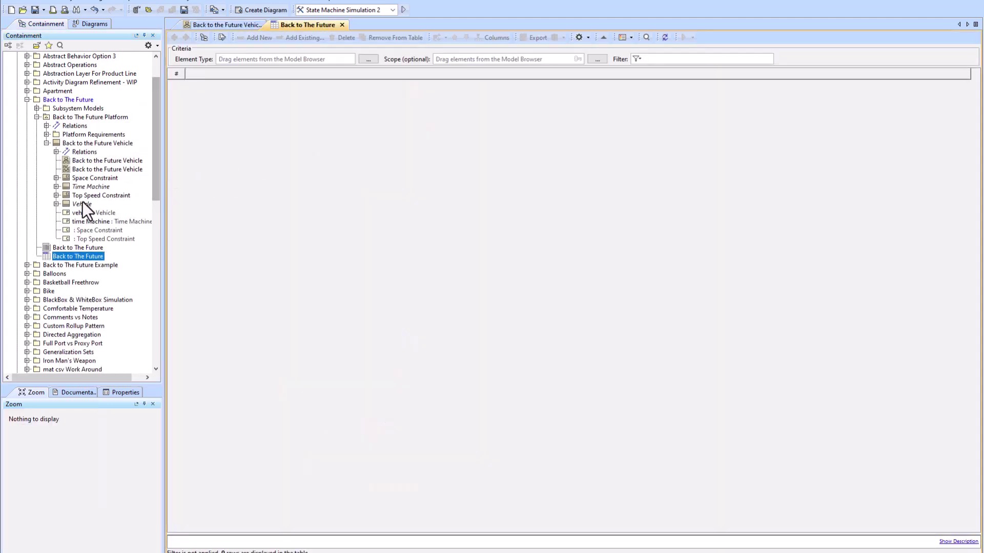
pyautogui.moveTo(82, 204); pyautogui.dragTo(240, 62)
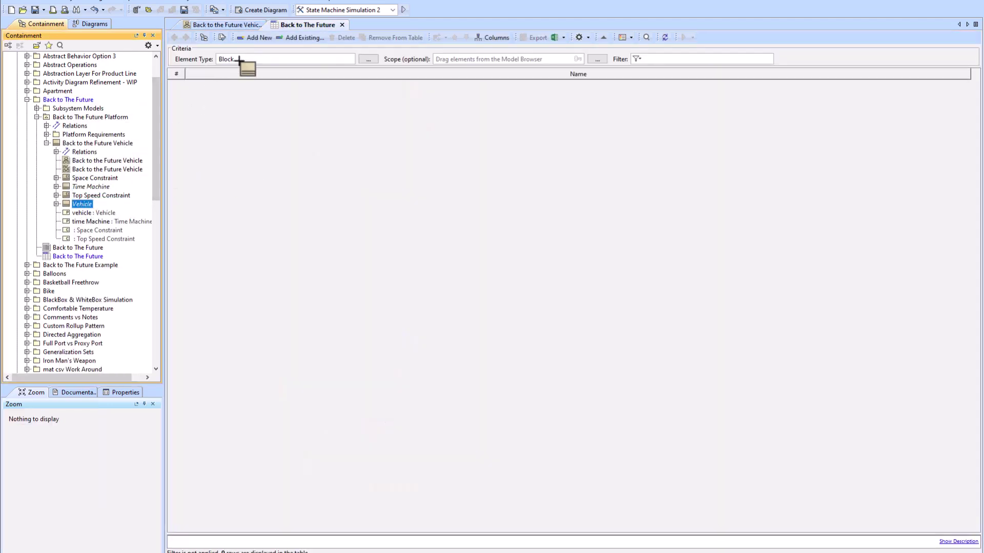
pyautogui.moveTo(60, 101); pyautogui.dragTo(456, 60)
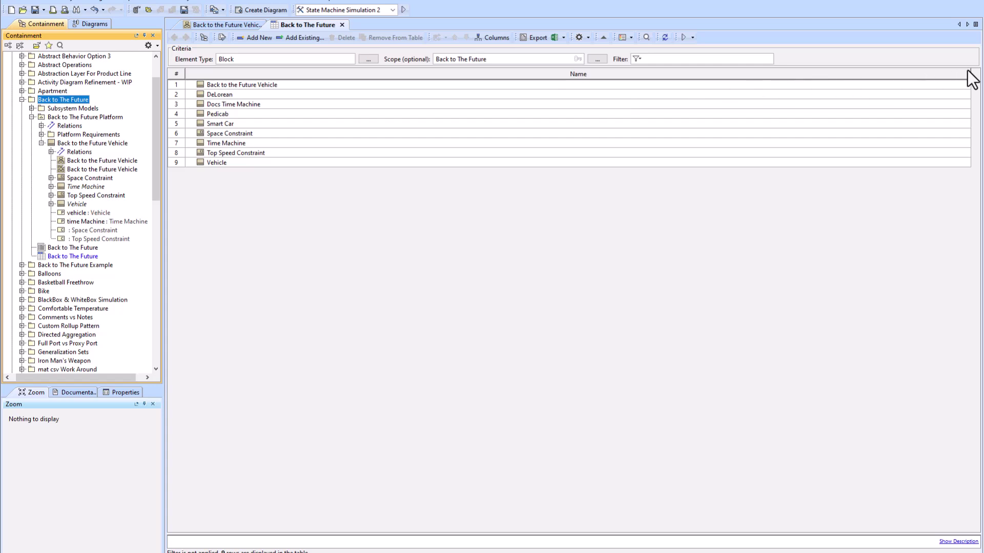
# Narrow the Name column and inspect Back to the Future Vehicle's Owned Element in its specification
pyautogui.moveTo(970, 74)
pyautogui.mouseDown()
pyautogui.moveTo(290, 74)
pyautogui.moveTo(300, 84)
pyautogui.mouseUp()
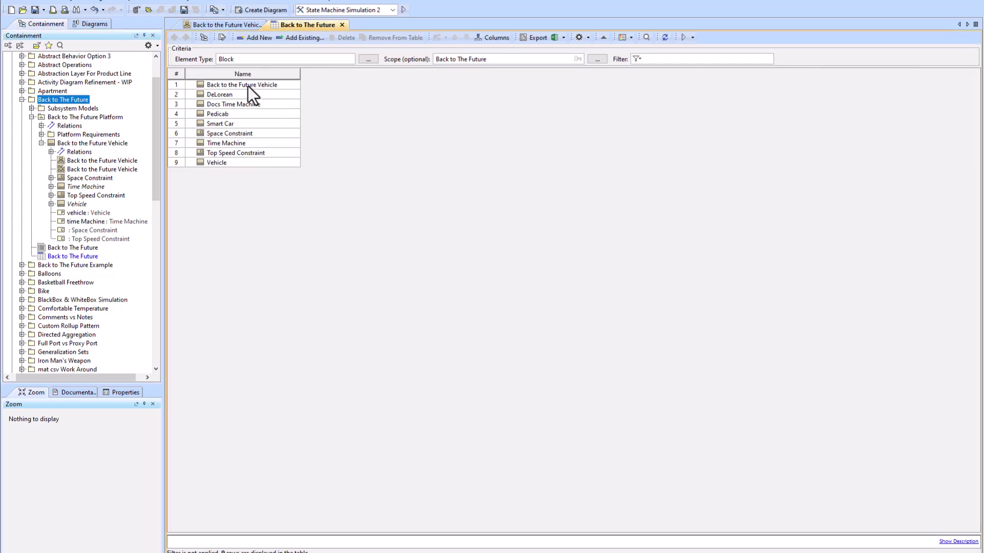
pyautogui.rightClick(248, 86)
pyautogui.click(281, 94)
pyautogui.moveTo(489, 96); pyautogui.dragTo(478, 39)
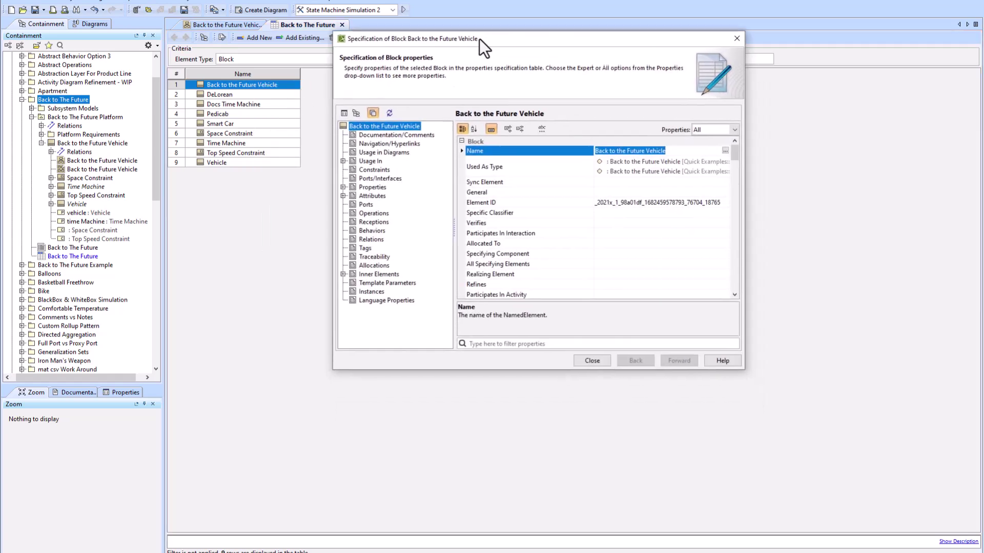
pyautogui.moveTo(521, 369); pyautogui.dragTo(512, 540)
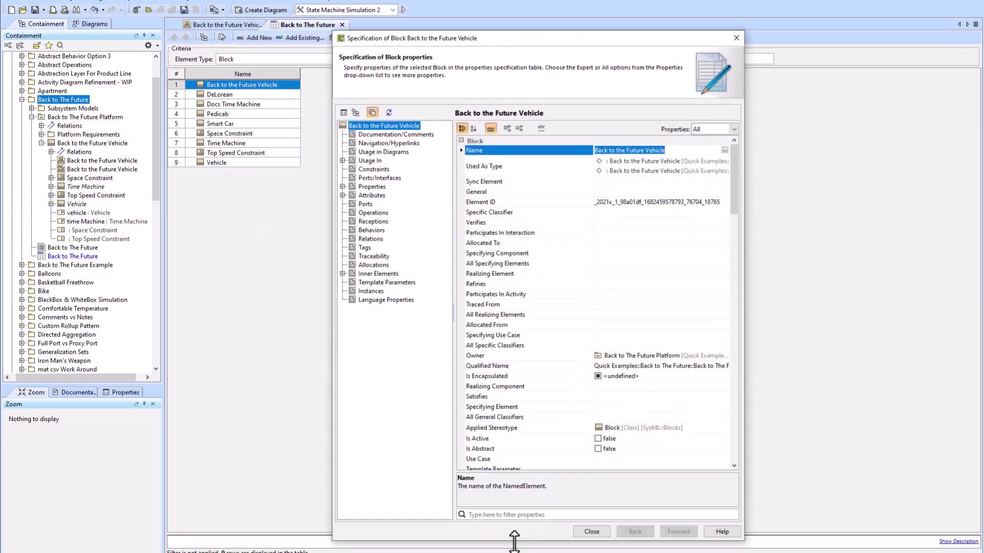
pyautogui.scroll(-3, 617, 388)
pyautogui.scroll(-3, 617, 384)
pyautogui.click(500, 312)
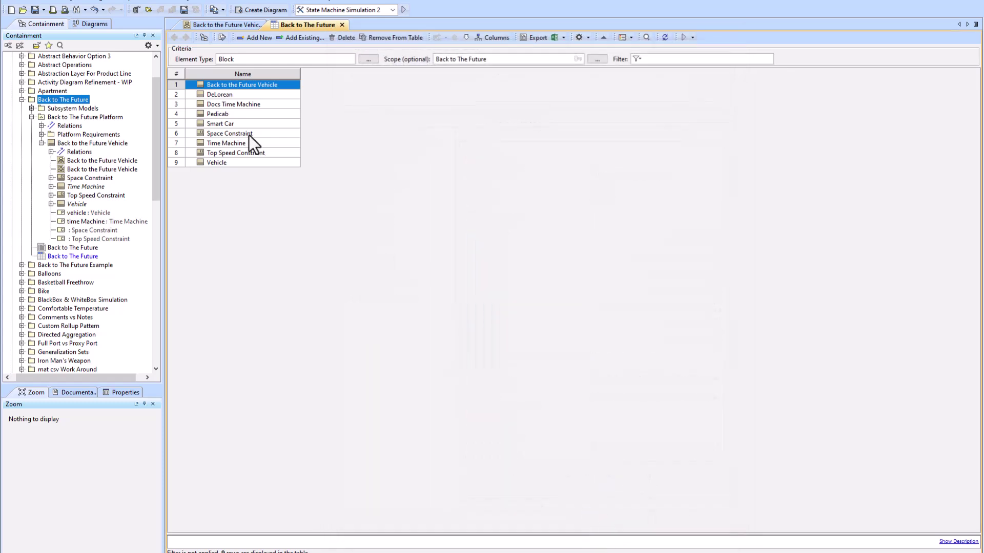
# Inspect Pedicab's owned elements in its specification
pyautogui.rightClick(234, 117)
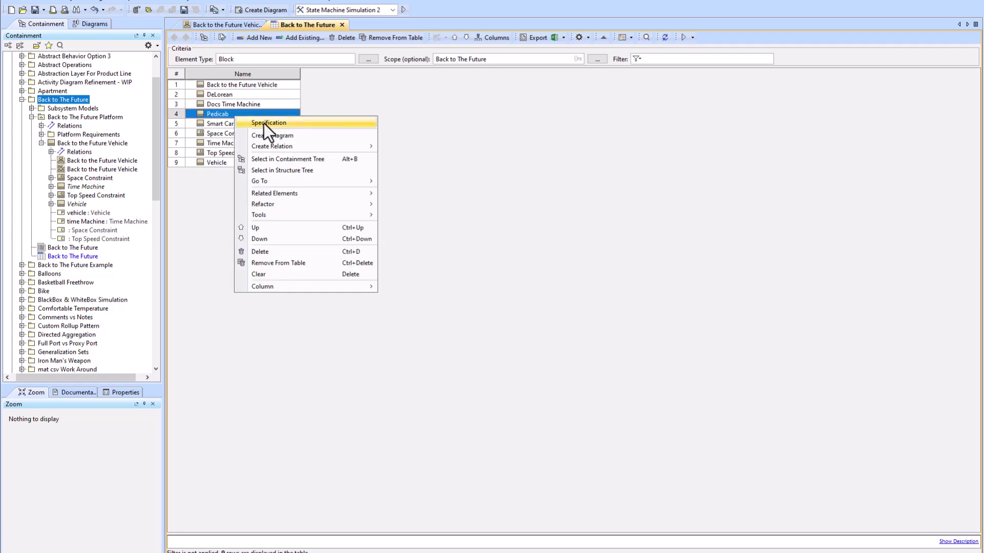
pyautogui.click(264, 123)
pyautogui.moveTo(731, 189); pyautogui.dragTo(734, 266)
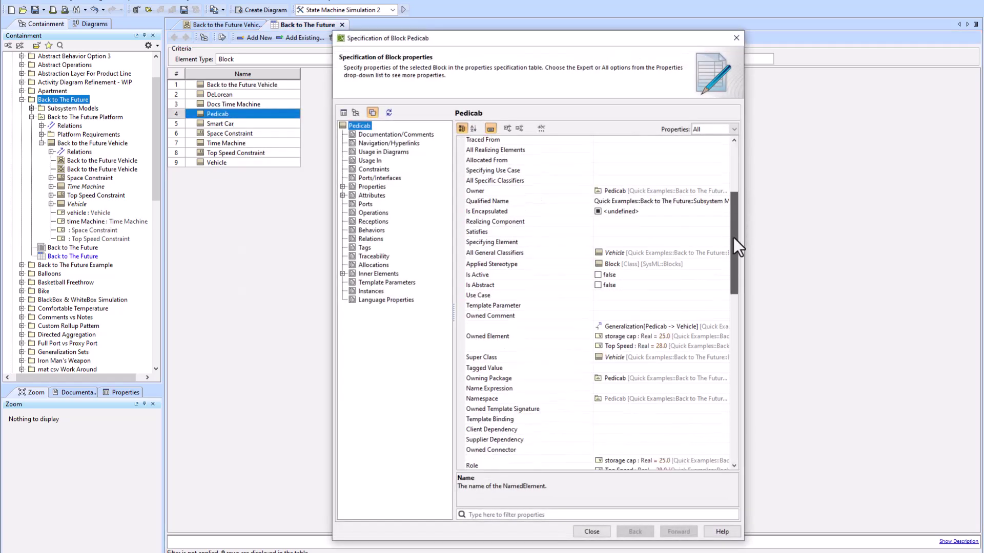
pyautogui.click(563, 225)
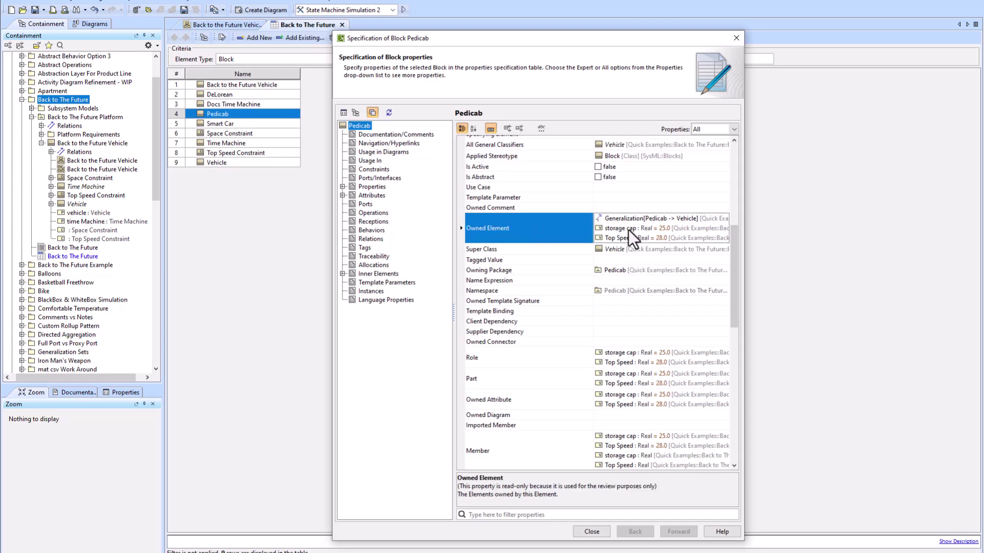
# Close Pedicab's specification, start a new custom column and delete its unneeded operations
pyautogui.click(591, 531)
pyautogui.click(497, 36)
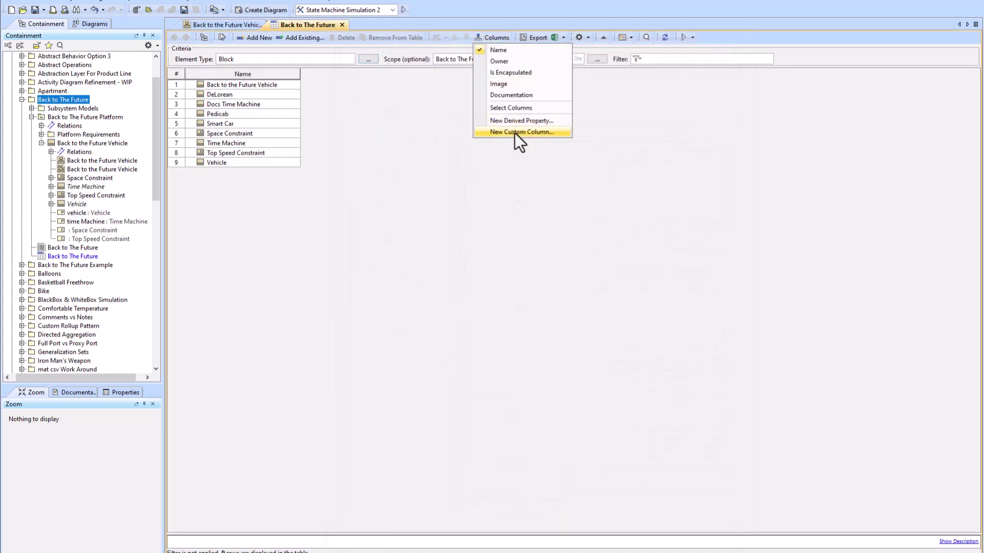
pyautogui.click(515, 132)
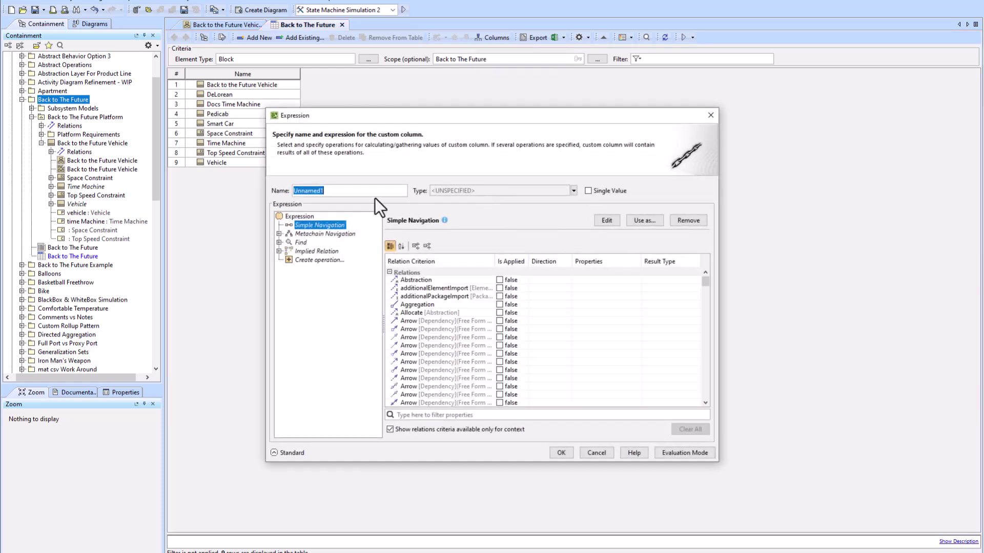
pyautogui.write('Owned Elem')
pyautogui.write('ent')
pyautogui.click(311, 234)
pyautogui.click(305, 242)
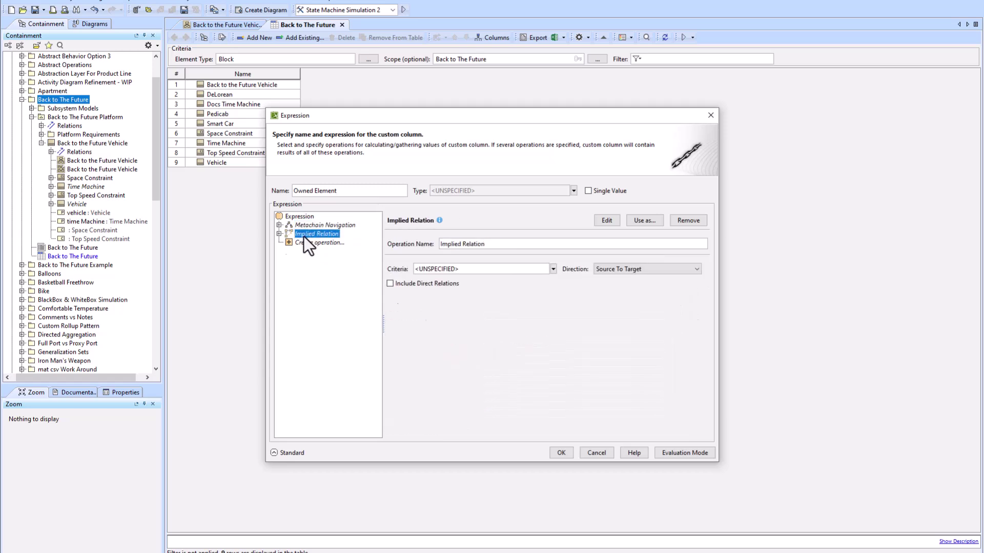
pyautogui.press('Delete')
pyautogui.press('Delete')
# Build a Block → Owned Element metachain column, confirm it, and widen the new column
pyautogui.click(308, 224)
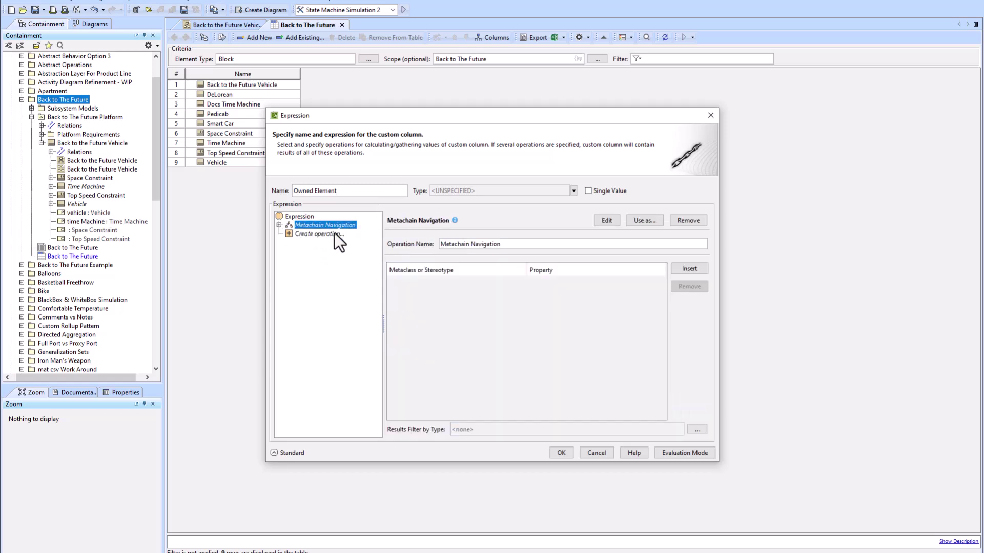
pyautogui.click(690, 269)
pyautogui.click(569, 281)
pyautogui.click(661, 281)
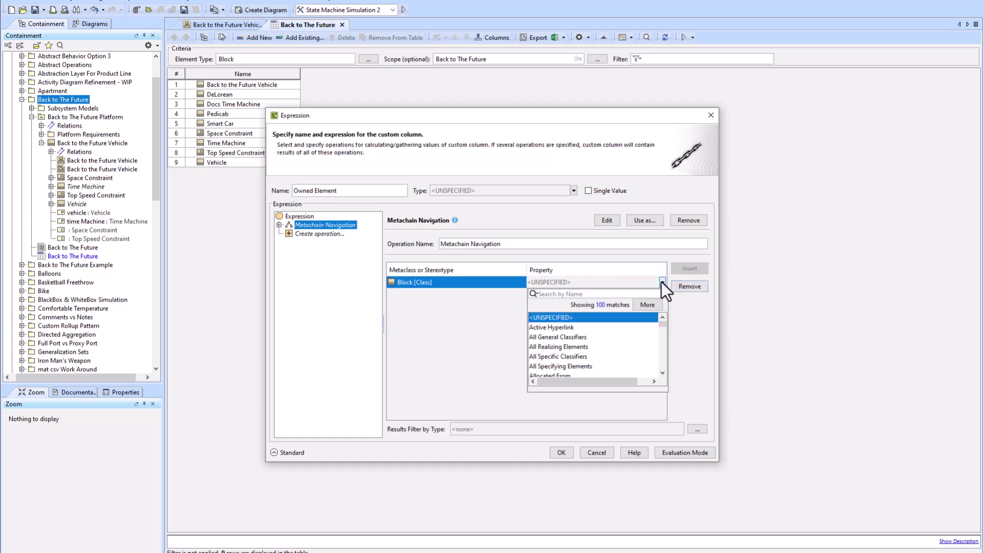
pyautogui.write('owne')
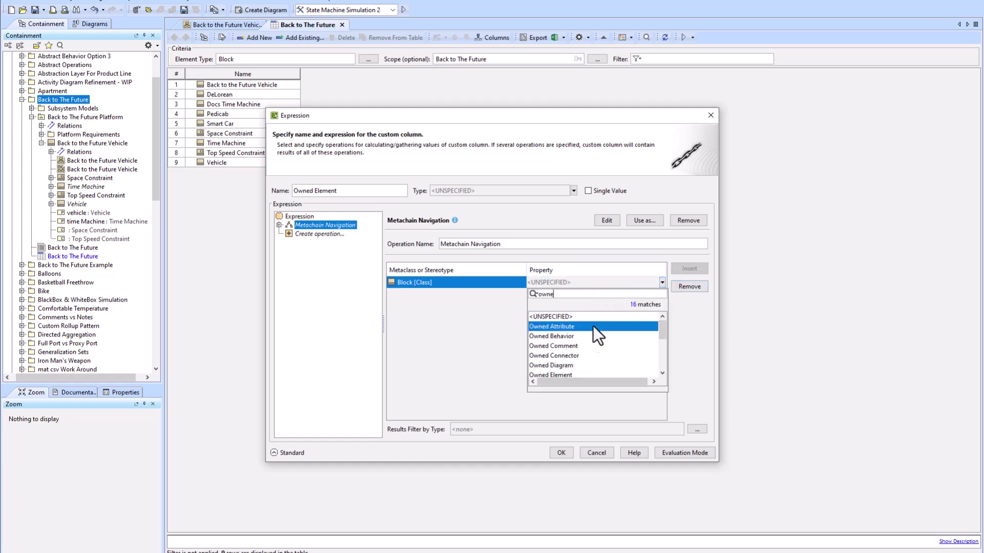
pyautogui.click(573, 375)
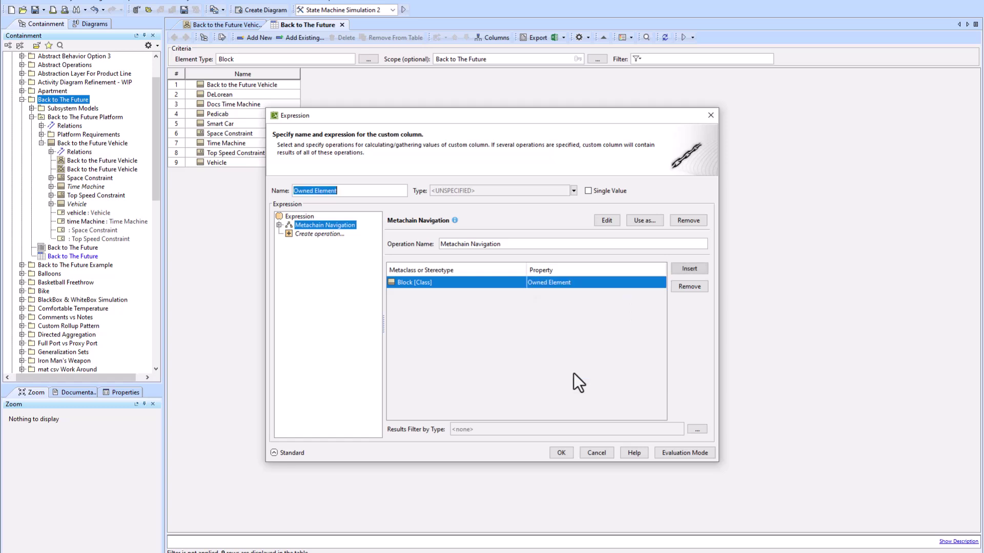
pyautogui.click(562, 452)
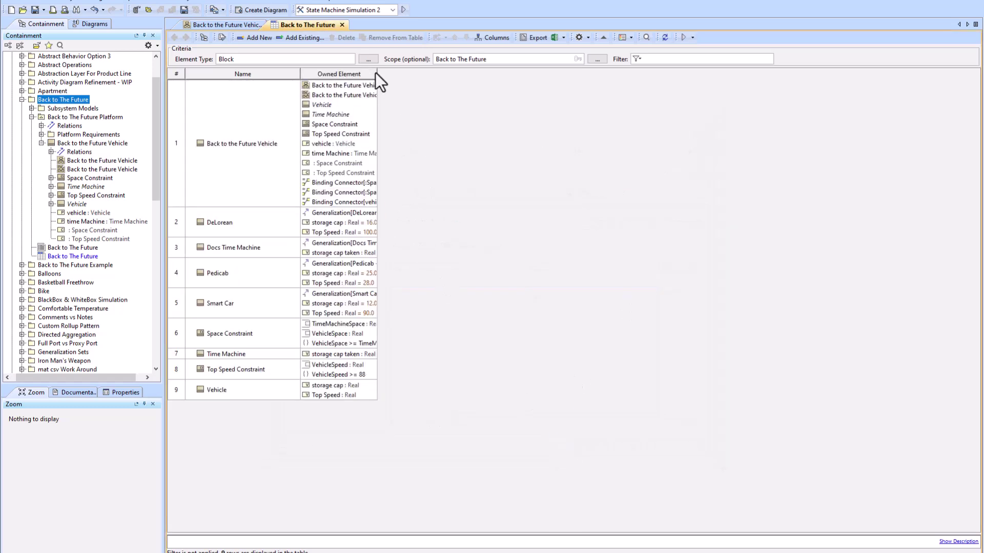
pyautogui.moveTo(377, 75); pyautogui.dragTo(544, 73)
pyautogui.rightClick(441, 72)
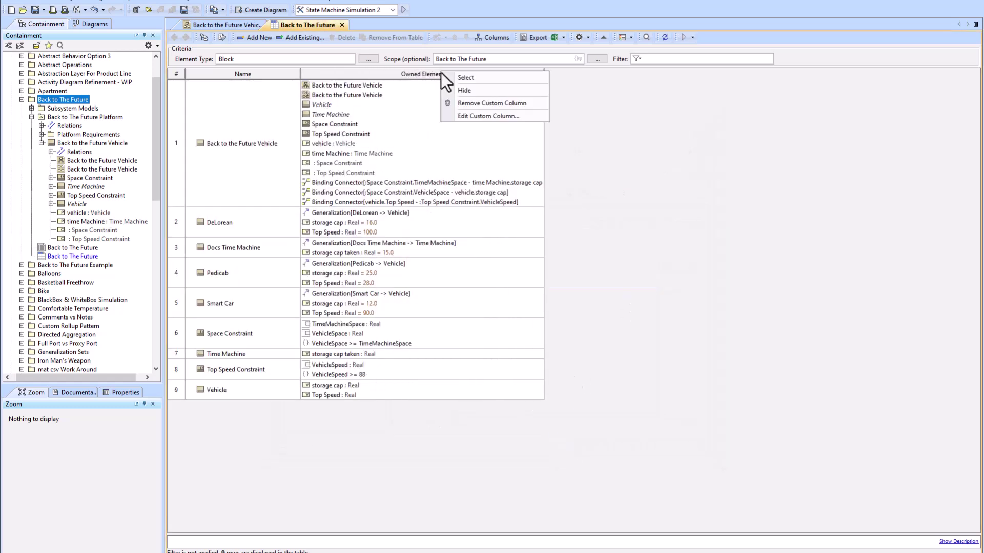
# Rename the custom column to 'VP, PP, CP' and filter its metachain navigation with a Type Test
pyautogui.click(477, 116)
pyautogui.write('VP, PP,')
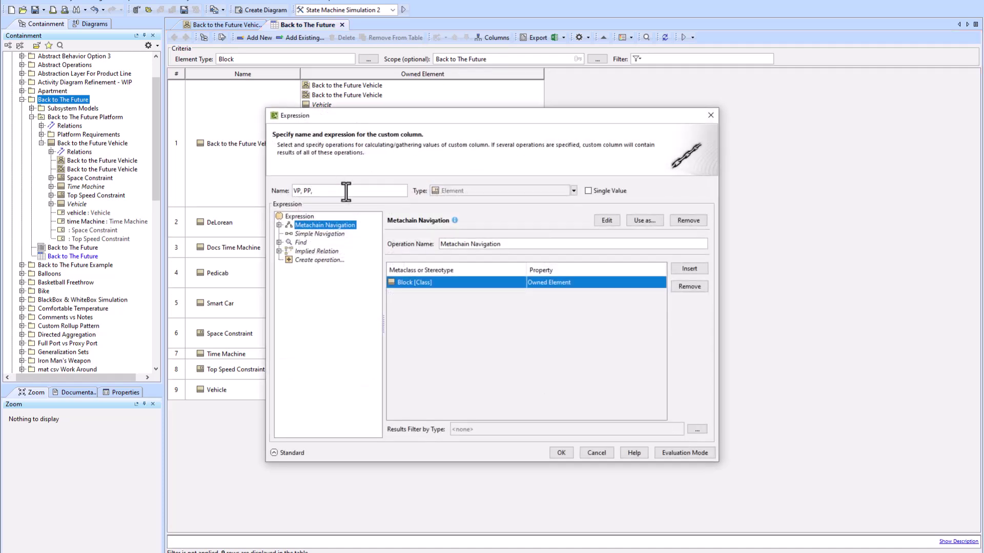
pyautogui.write('CO')
pyautogui.press('Down')
pyautogui.press('Down')
pyautogui.press('Down')
pyautogui.press('Down')
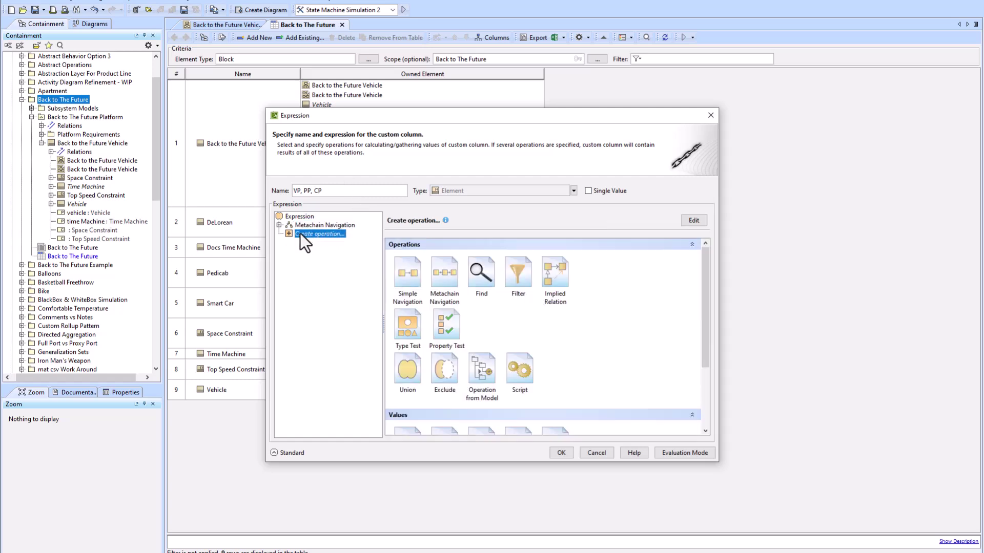
pyautogui.click(517, 275)
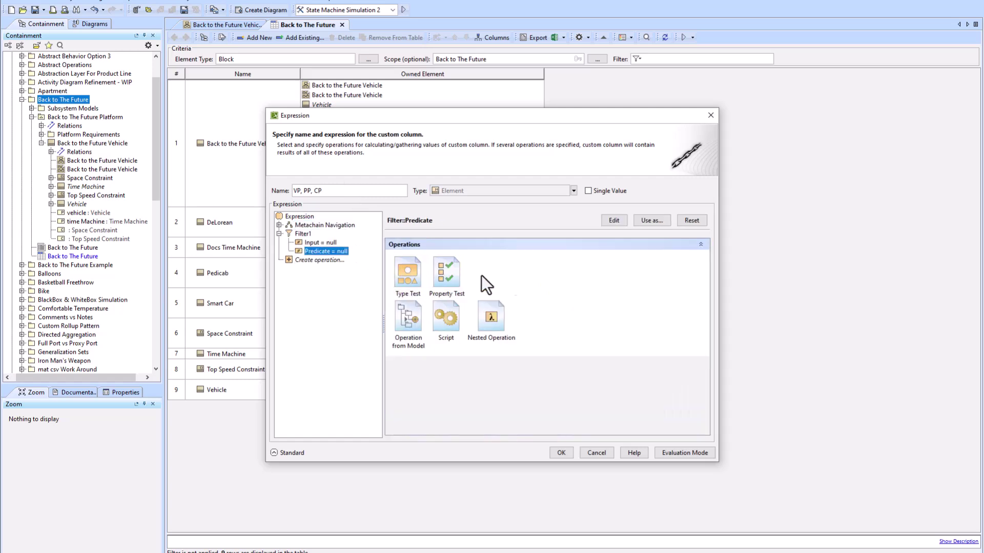
pyautogui.moveTo(301, 223); pyautogui.dragTo(315, 241)
pyautogui.click(317, 242)
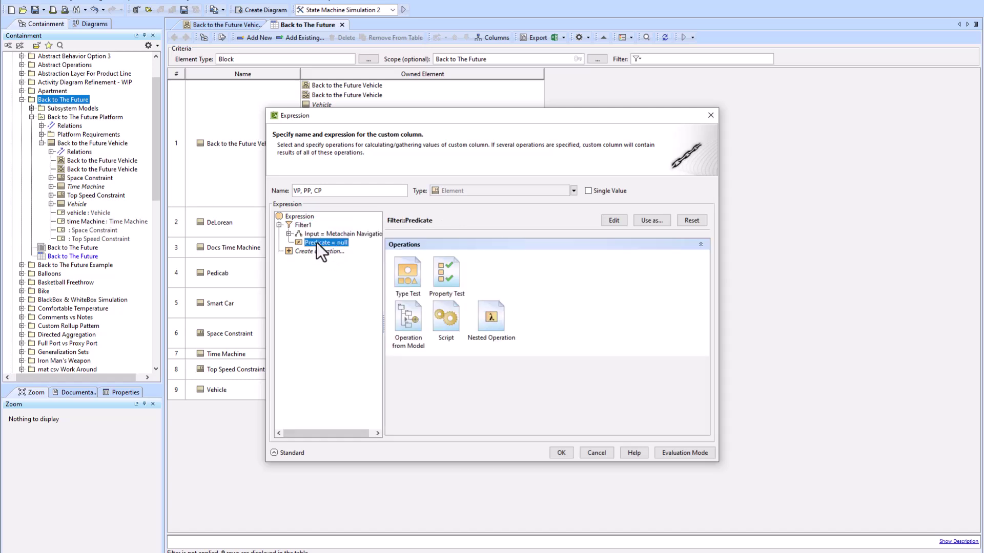
pyautogui.click(412, 277)
# Set the type test to Value Property, Part Property and Constraint Property
pyautogui.click(686, 269)
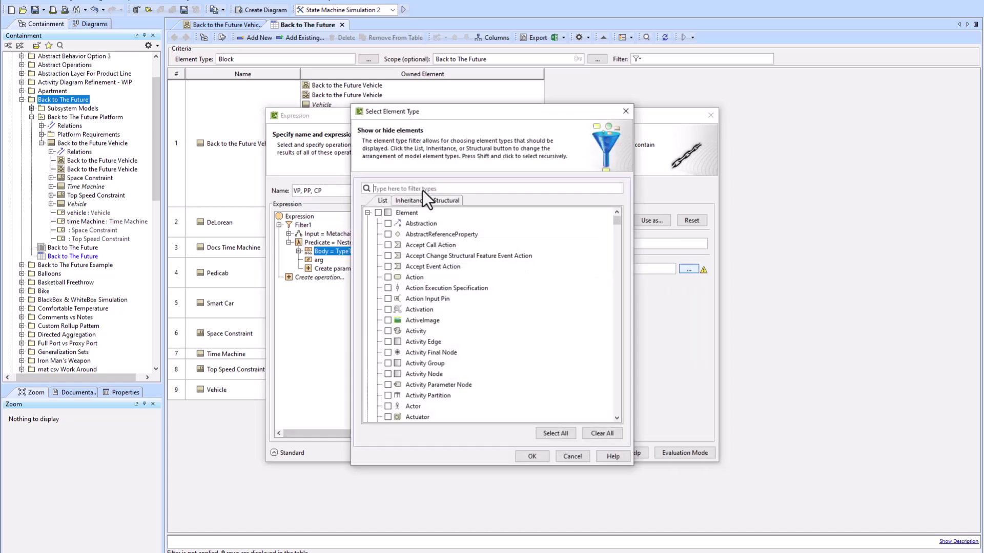
pyautogui.write('val')
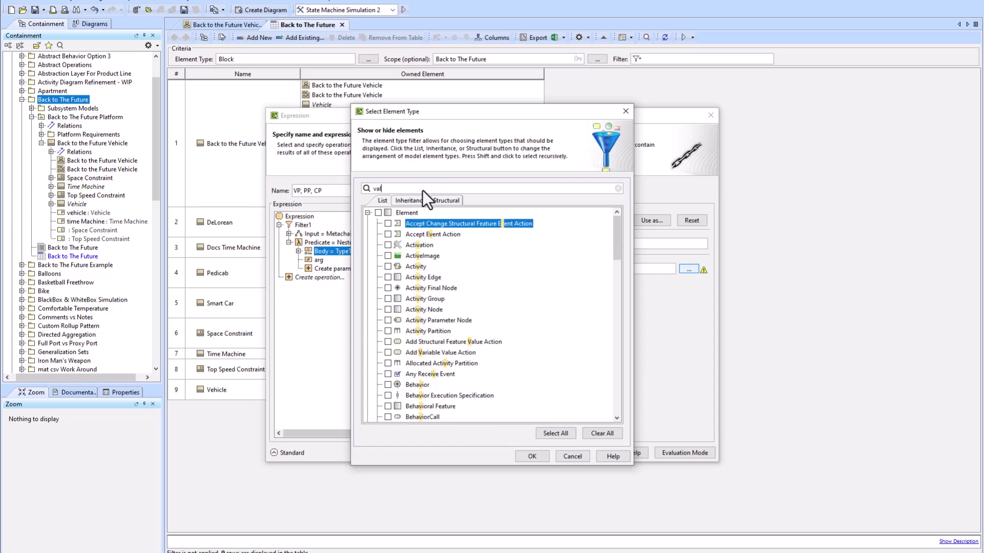
pyautogui.write('ue pro')
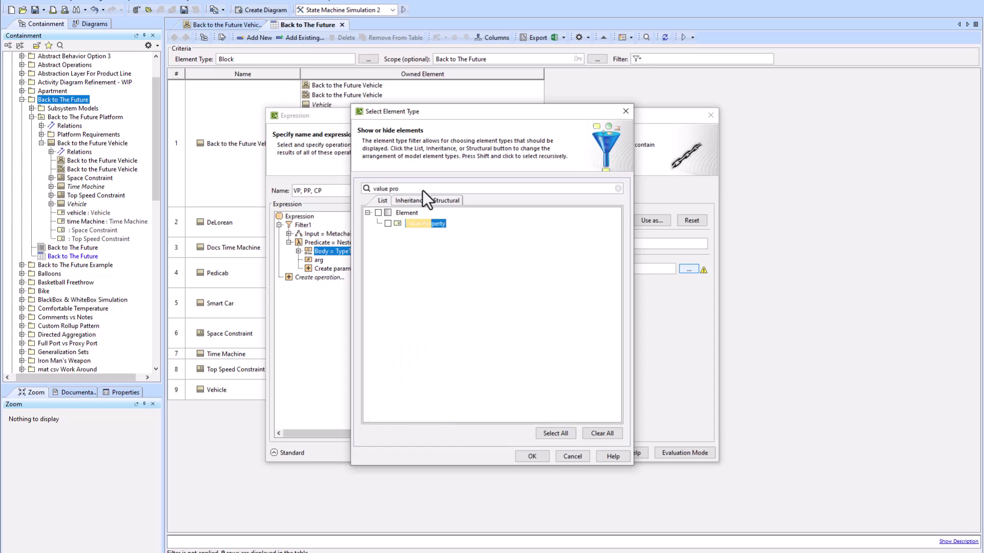
pyautogui.click(388, 223)
pyautogui.moveTo(405, 191); pyautogui.dragTo(360, 192)
pyautogui.write('pa')
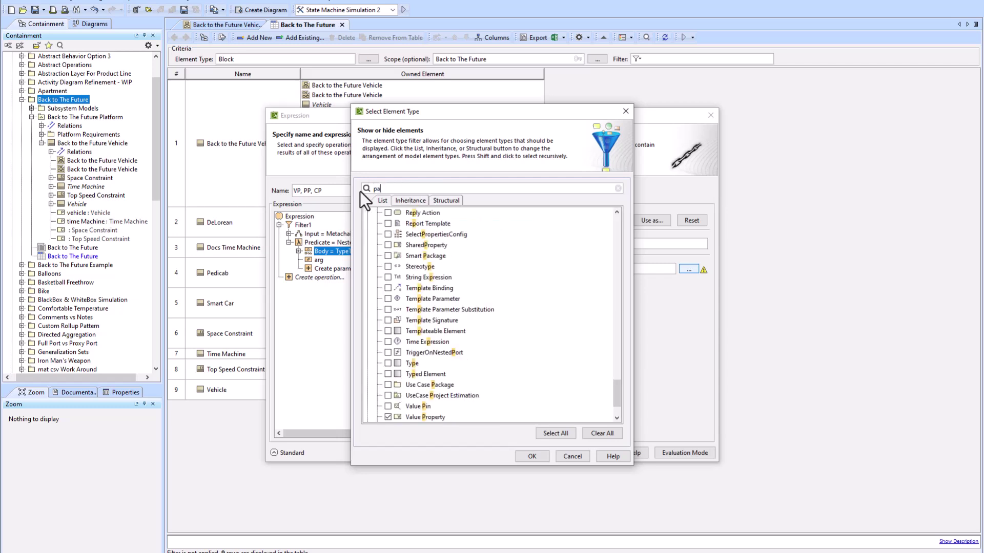
pyautogui.write('rt pr')
pyautogui.click(388, 223)
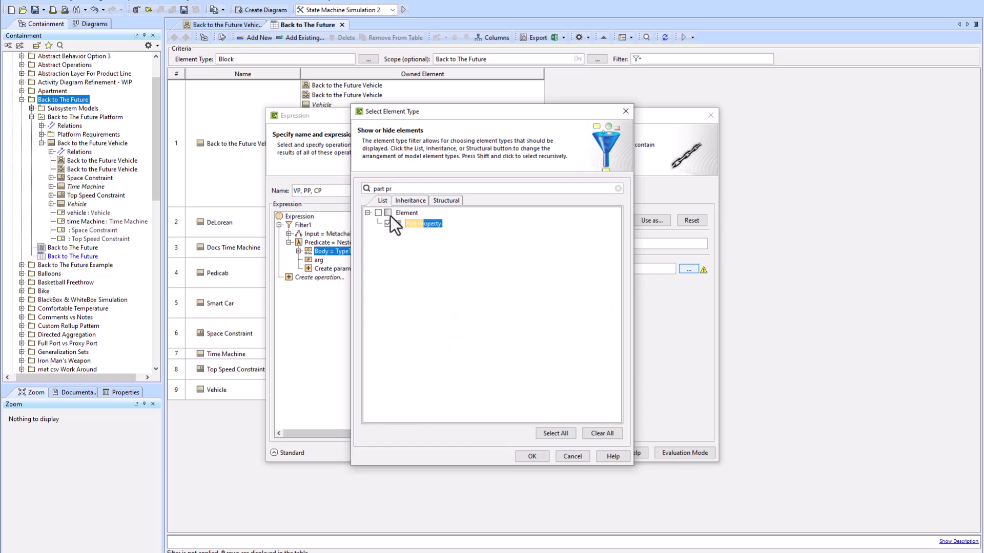
pyautogui.moveTo(394, 189); pyautogui.dragTo(357, 190)
pyautogui.write('constrain')
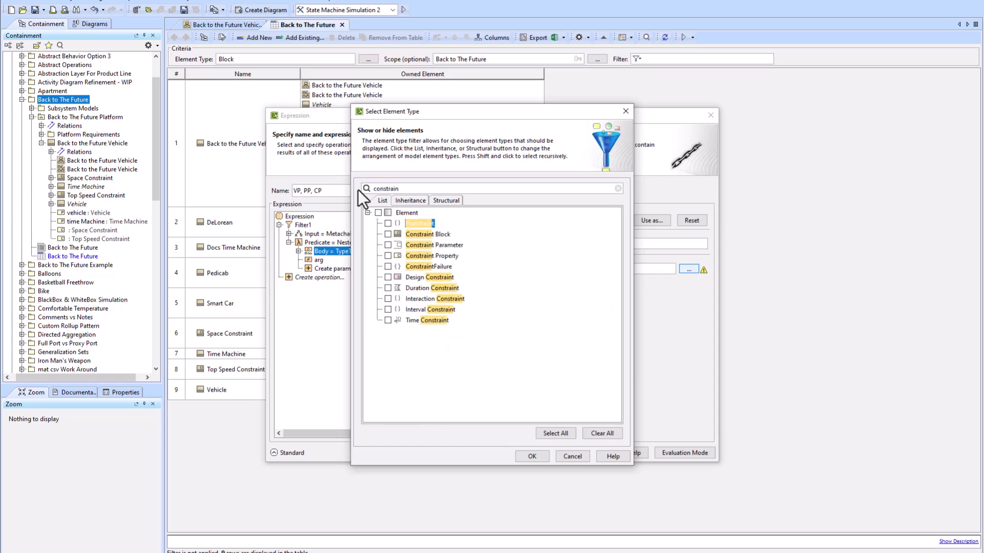
pyautogui.click(388, 255)
# Apply the filter so the column lists only value, part and constraint properties
pyautogui.click(532, 456)
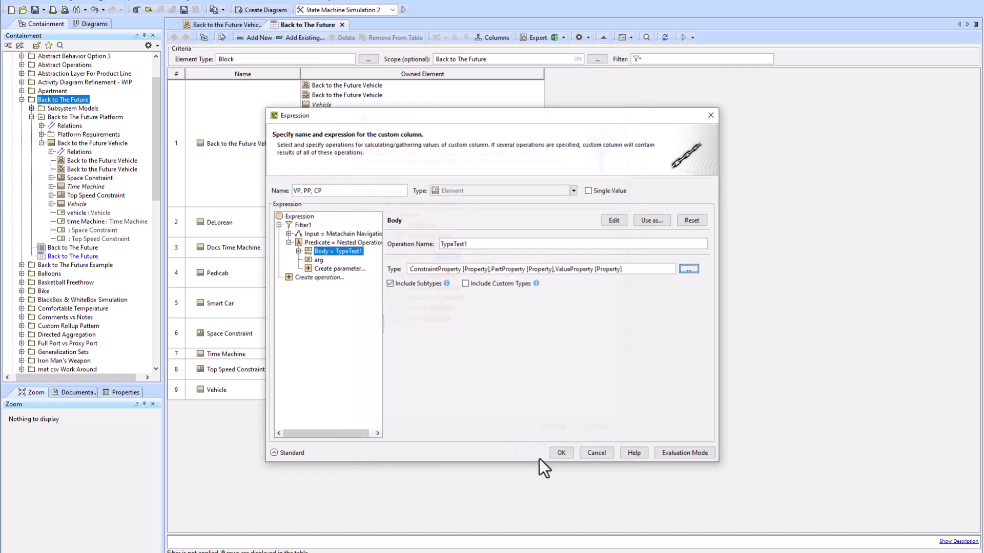
pyautogui.click(561, 450)
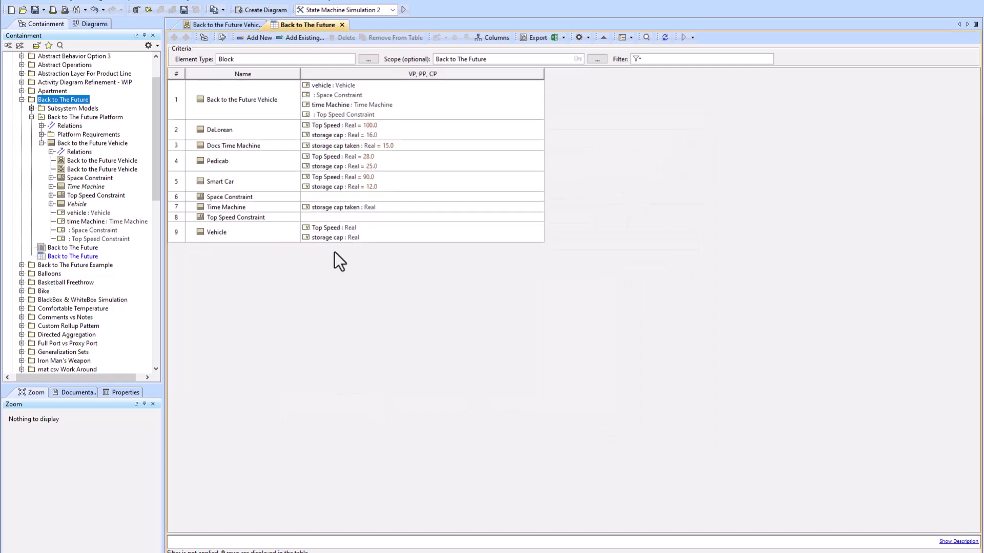
pyautogui.rightClick(428, 72)
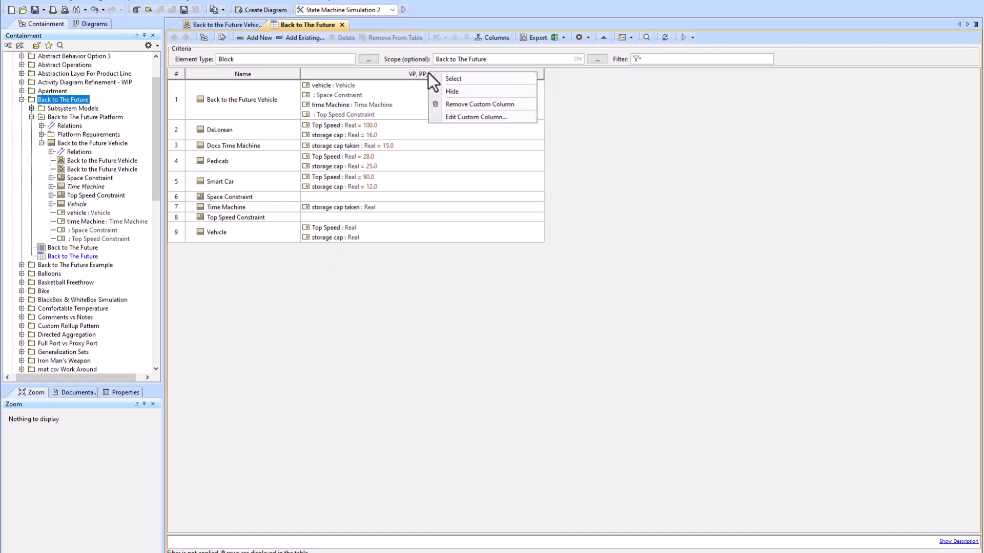
# Rename the column to 'Value Properties only' and reach the Filter1 type test's element types
pyautogui.click(470, 119)
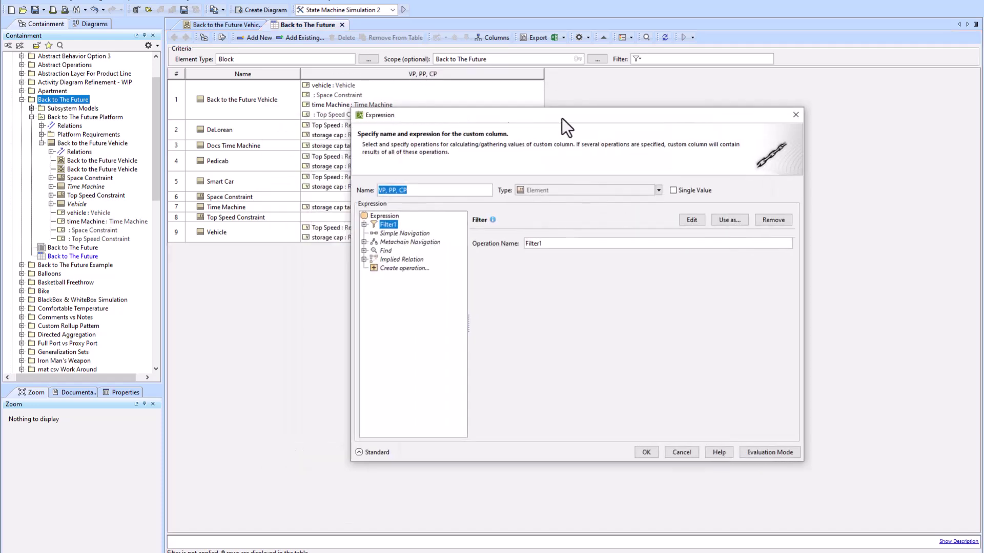
pyautogui.write('a')
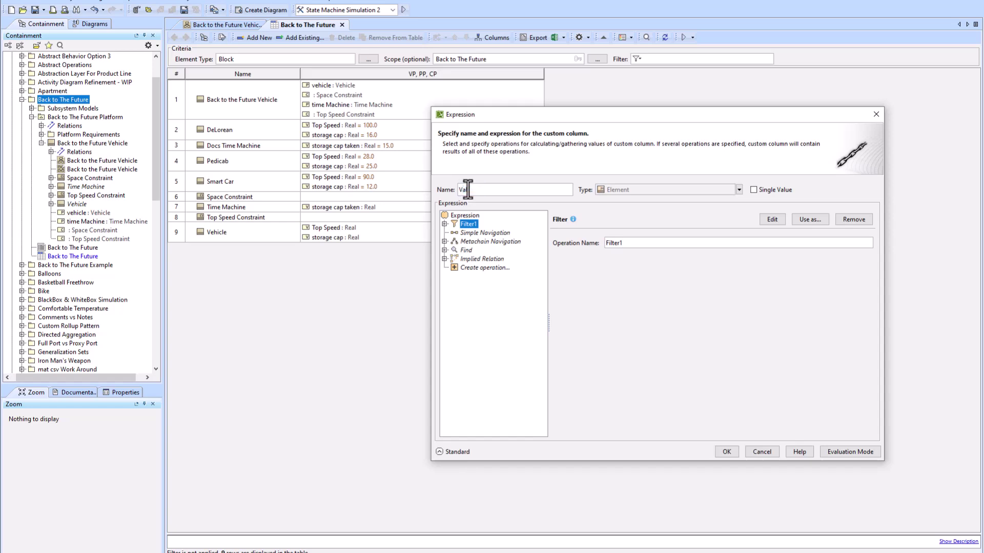
pyautogui.write('lue Properties only')
pyautogui.click(445, 224)
pyautogui.click(473, 241)
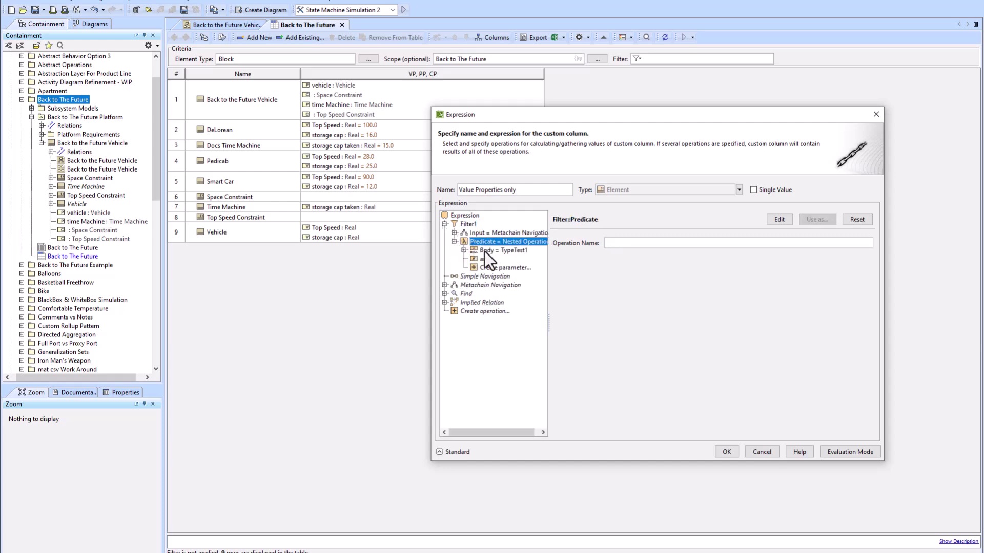
pyautogui.click(484, 251)
pyautogui.click(854, 268)
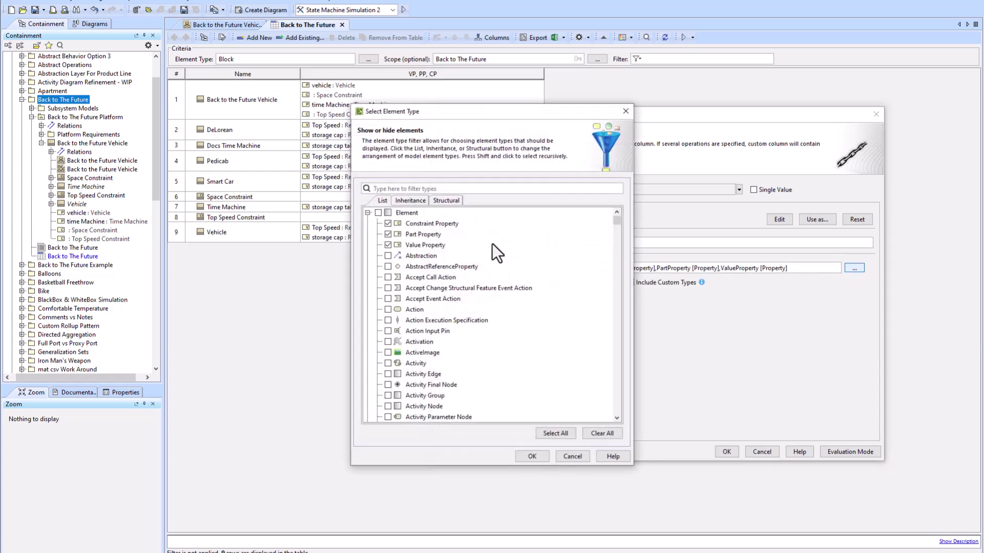
# Remove Part Property and Constraint Property from the type test, leaving Value Property, and apply
pyautogui.click(386, 234)
pyautogui.moveTo(467, 114)
pyautogui.mouseDown()
pyautogui.moveTo(355, 223)
pyautogui.moveTo(367, 205)
pyautogui.mouseUp()
pyautogui.click(290, 313)
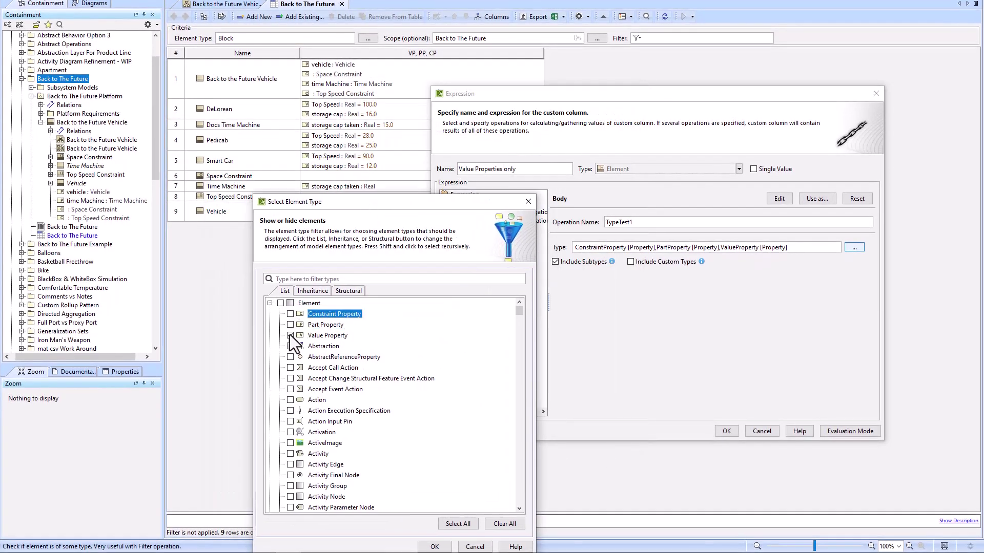
pyautogui.click(469, 547)
pyautogui.click(728, 431)
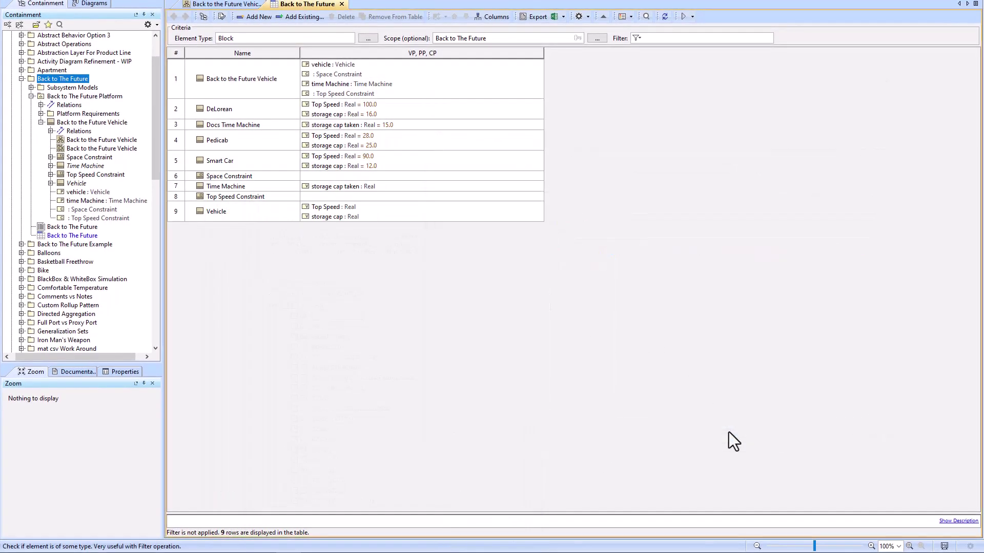